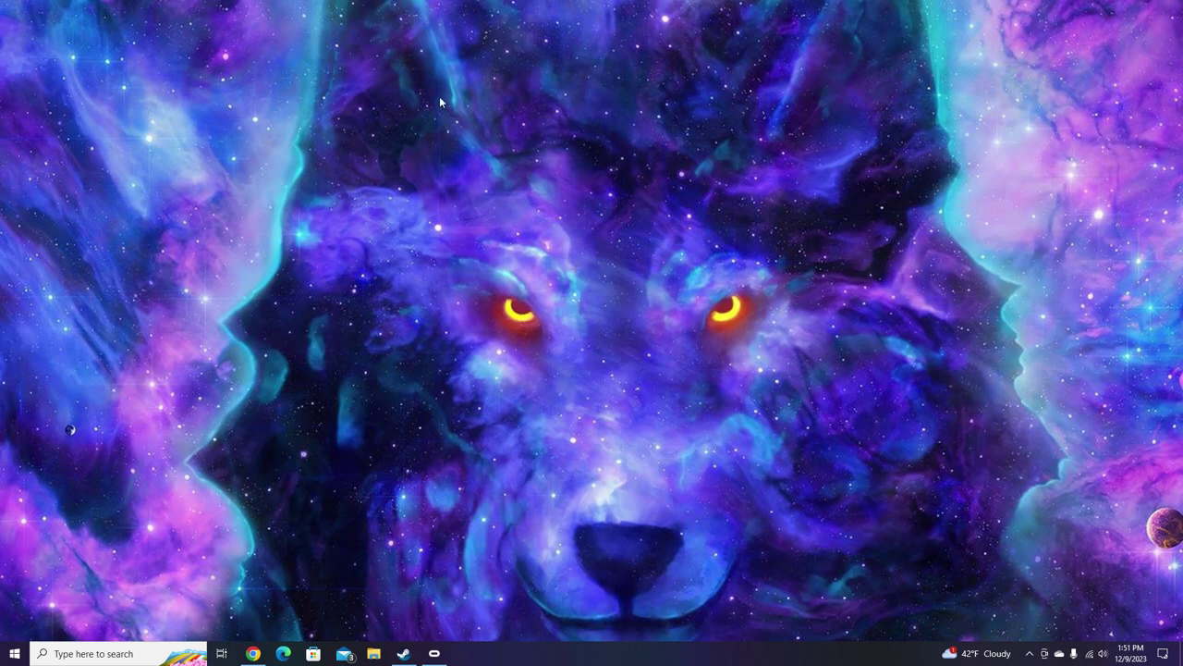
# - Open the Meta Quest setup page in Chrome and examine the software downloads listed for each headset, including Quest 2
pyautogui.click(254, 653)
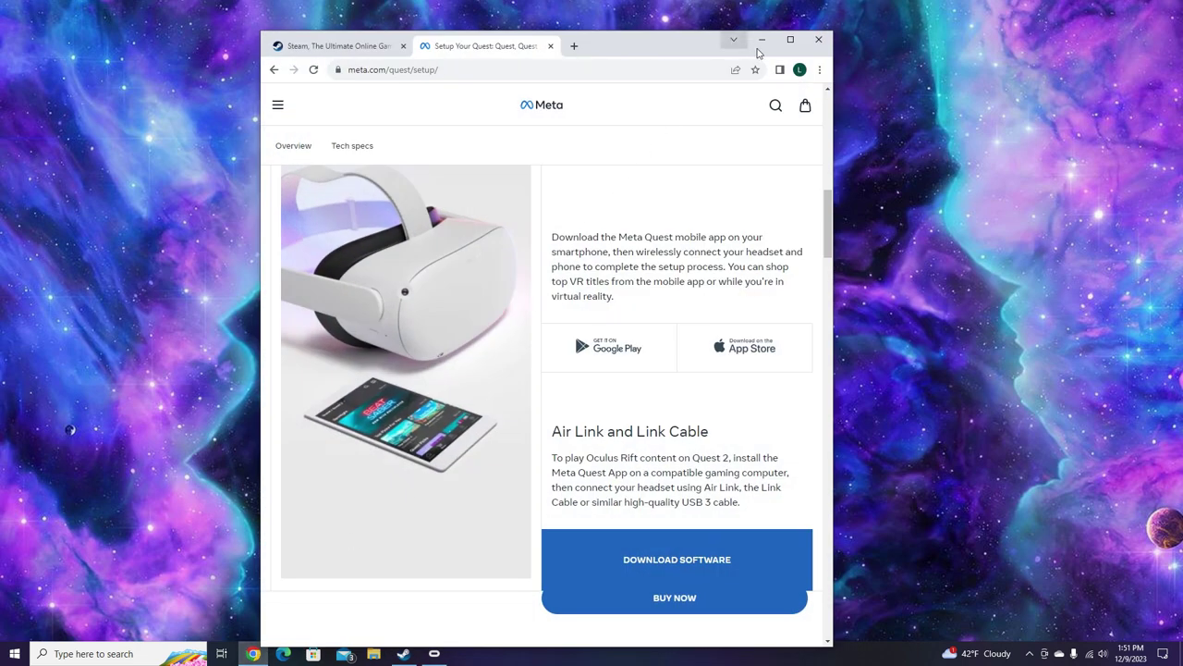
pyautogui.click(789, 38)
pyautogui.click(181, 34)
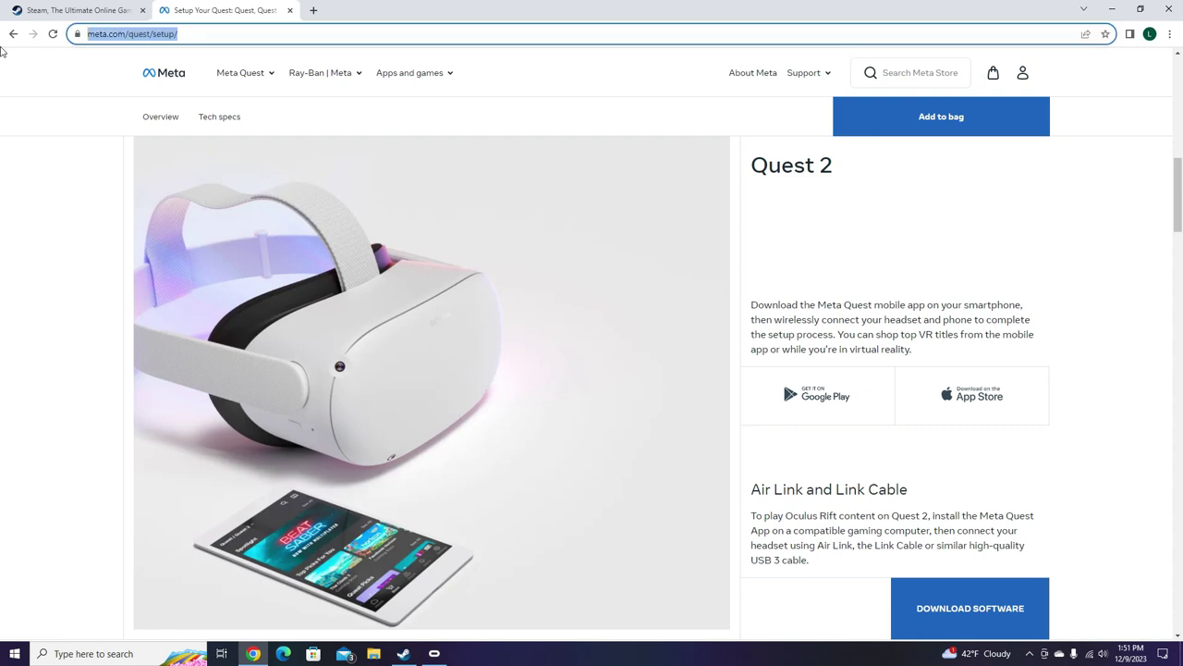
pyautogui.click(179, 33)
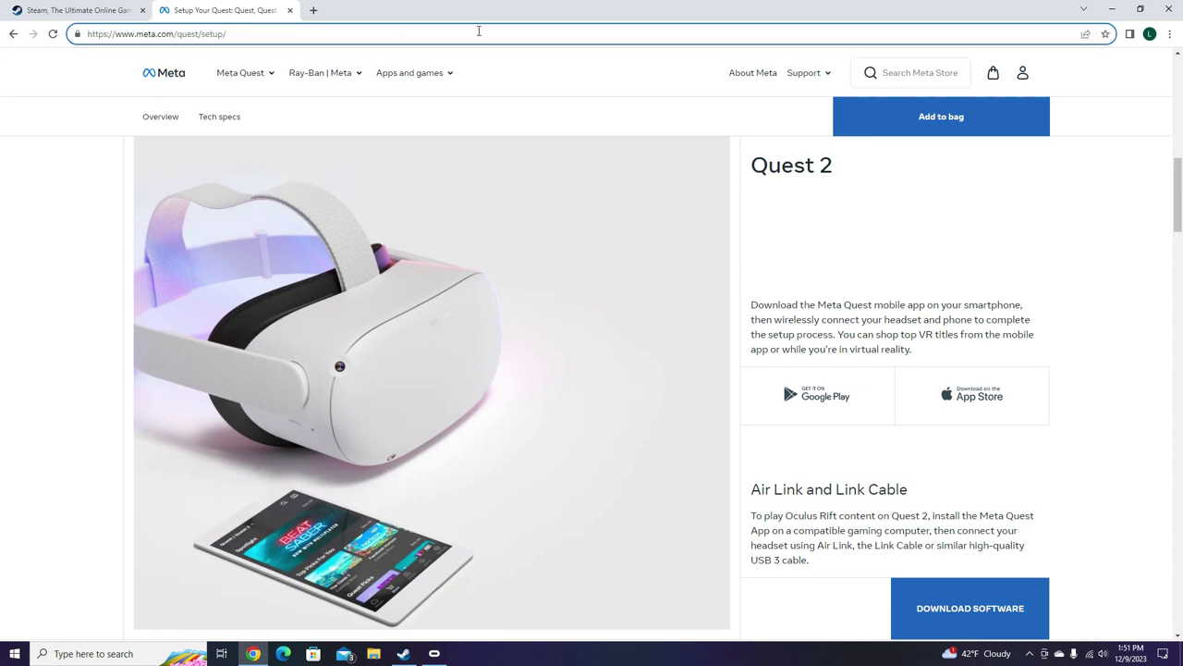
pyautogui.scroll(-2, 977, 458)
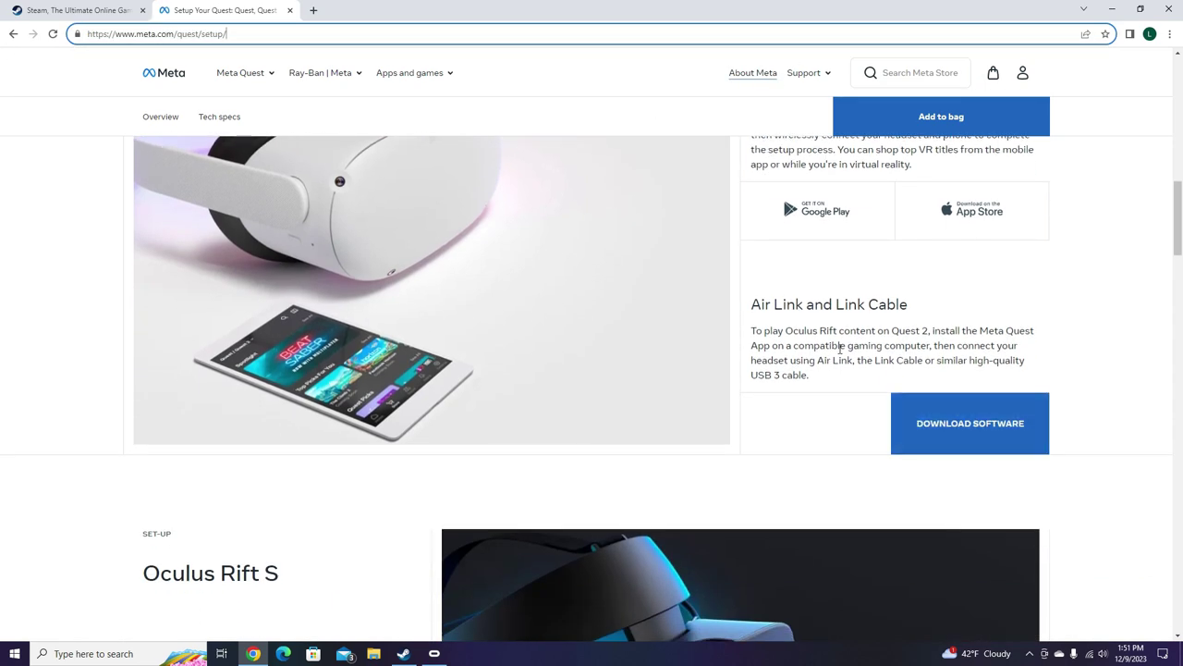
pyautogui.scroll(-4, 565, 321)
pyautogui.scroll(-10, 568, 296)
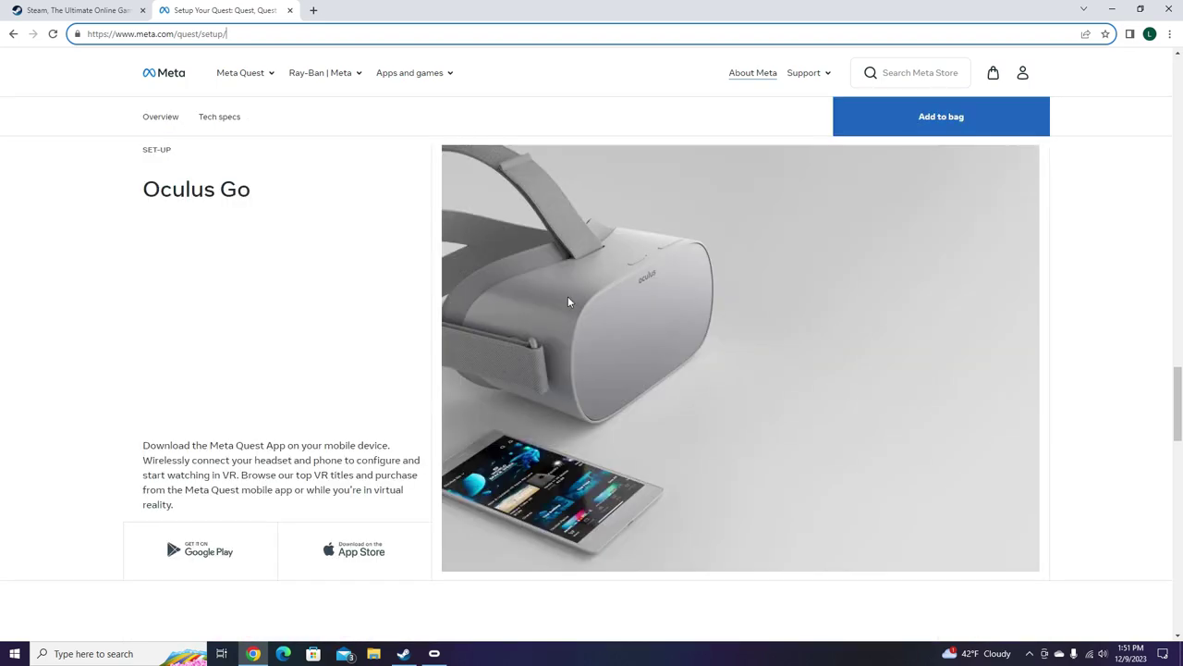
pyautogui.middleClick(601, 309)
pyautogui.scroll(2, 1151, 343)
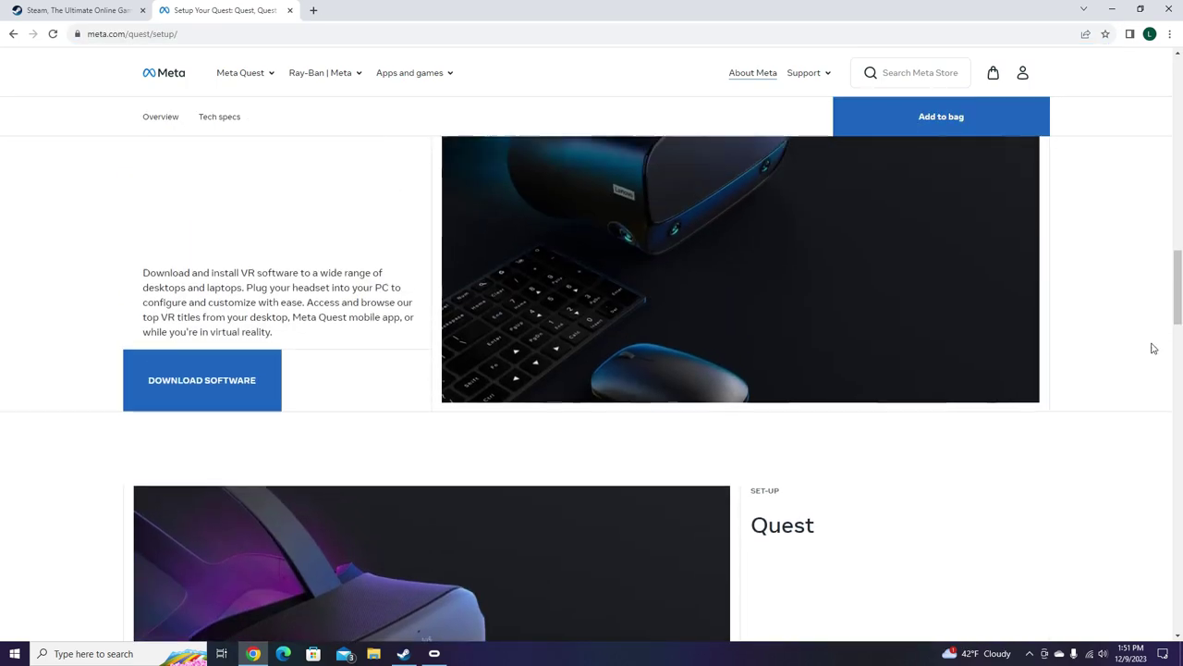
pyautogui.scroll(3, 963, 344)
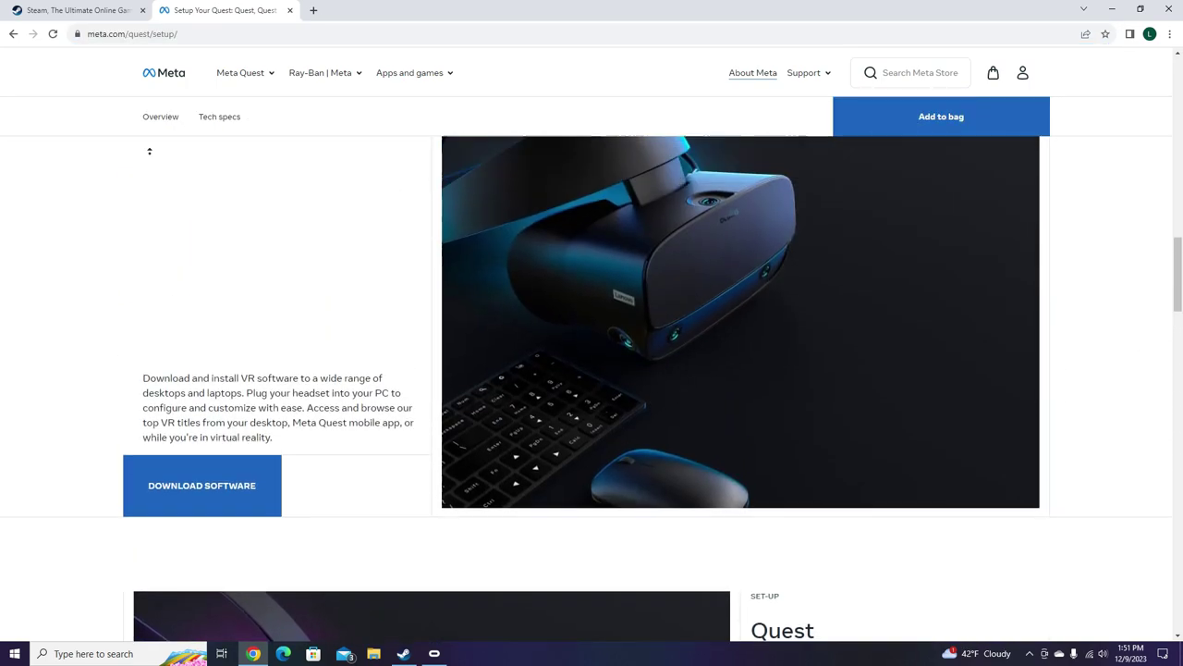
pyautogui.scroll(5, 618, 346)
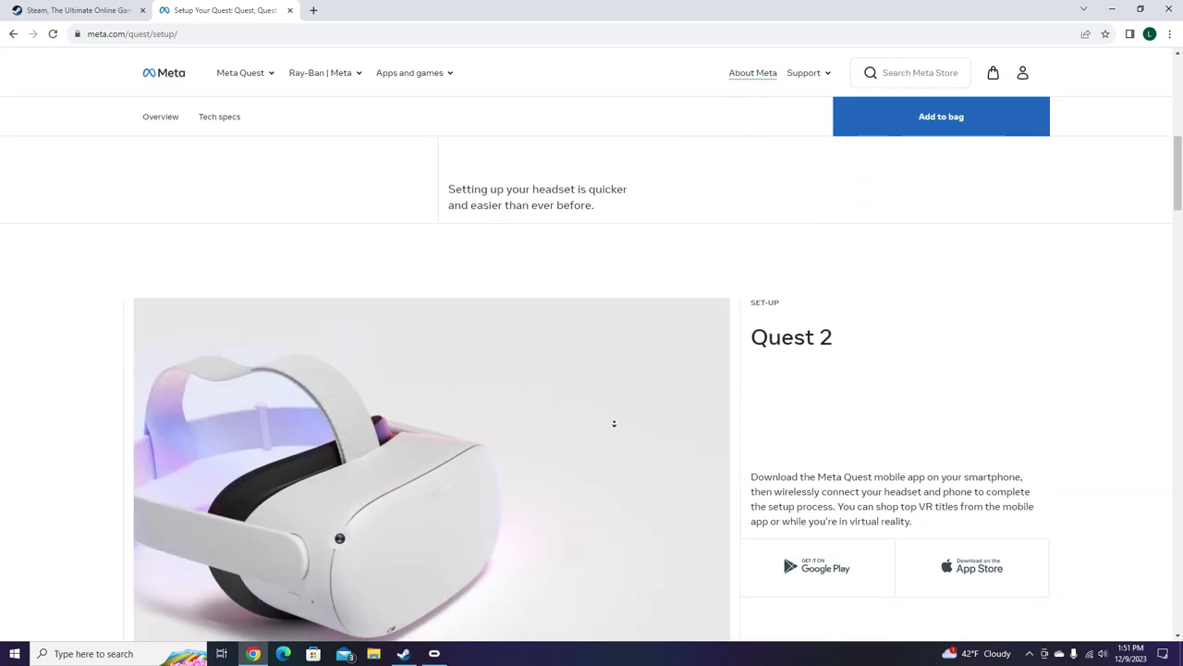
pyautogui.scroll(-3, 601, 379)
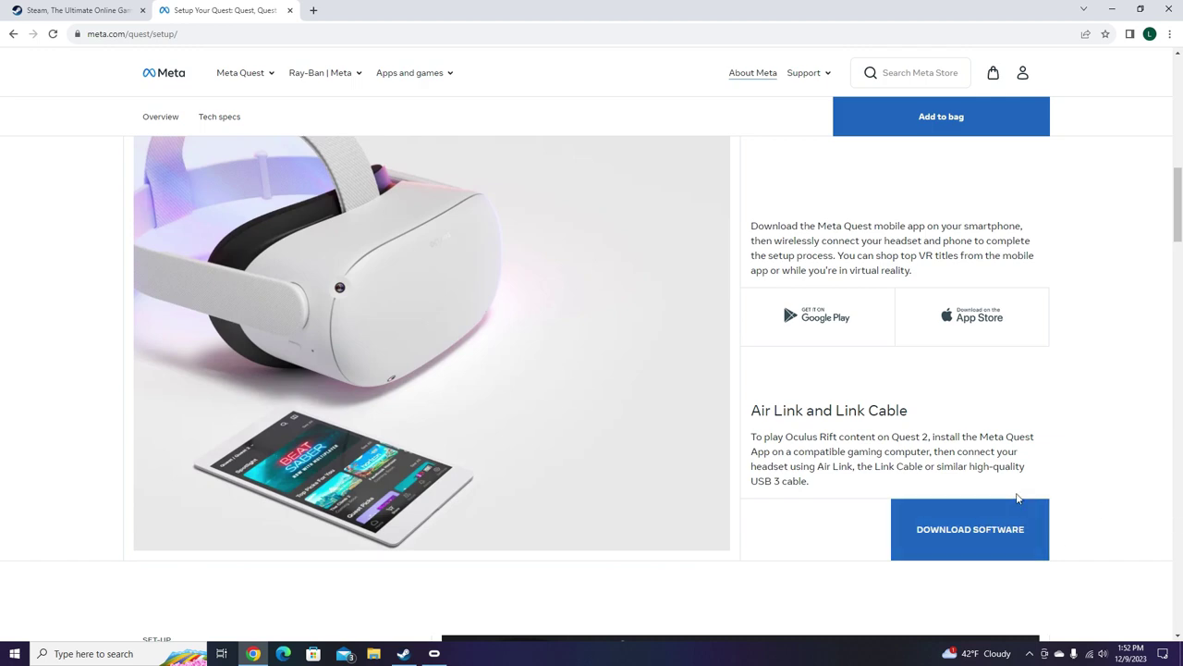
pyautogui.click(1113, 9)
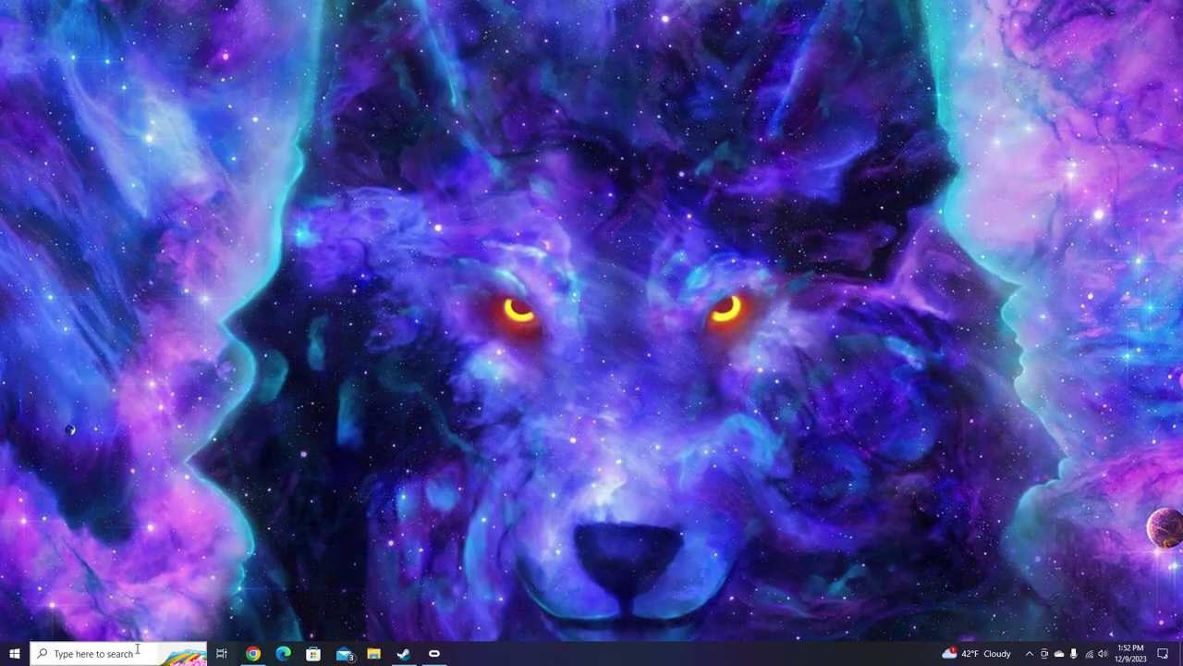
# - Switch to the Oculus app, open its devices list and start adding a new headset
pyautogui.click(120, 653)
pyautogui.click(434, 653)
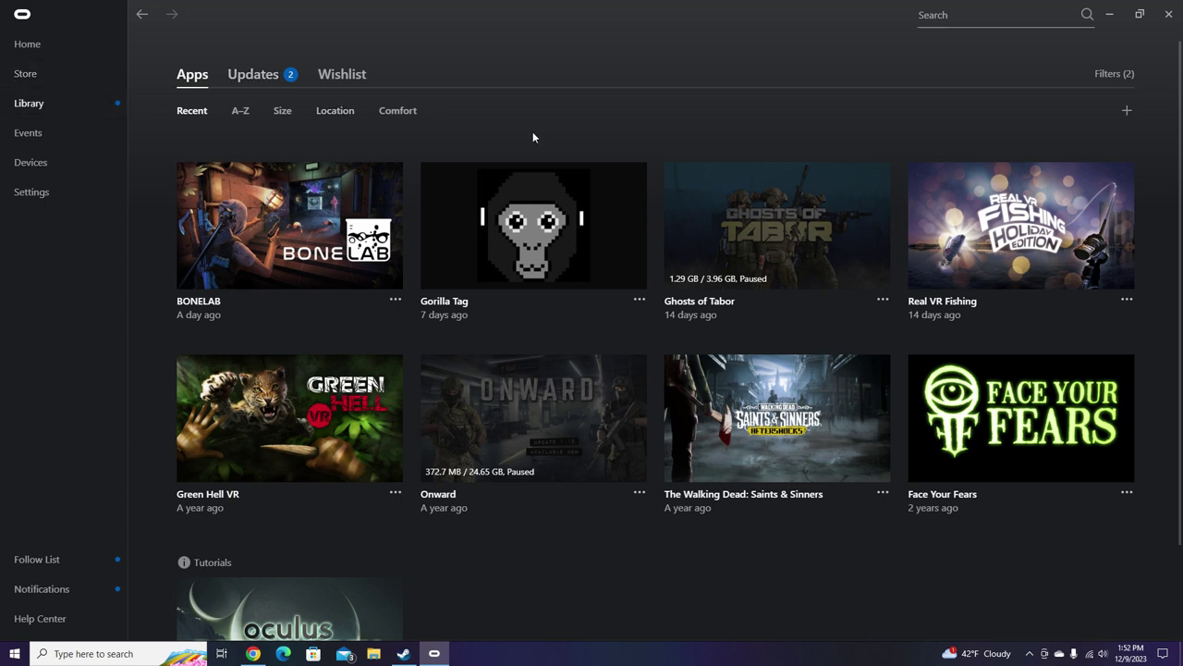
pyautogui.click(13, 173)
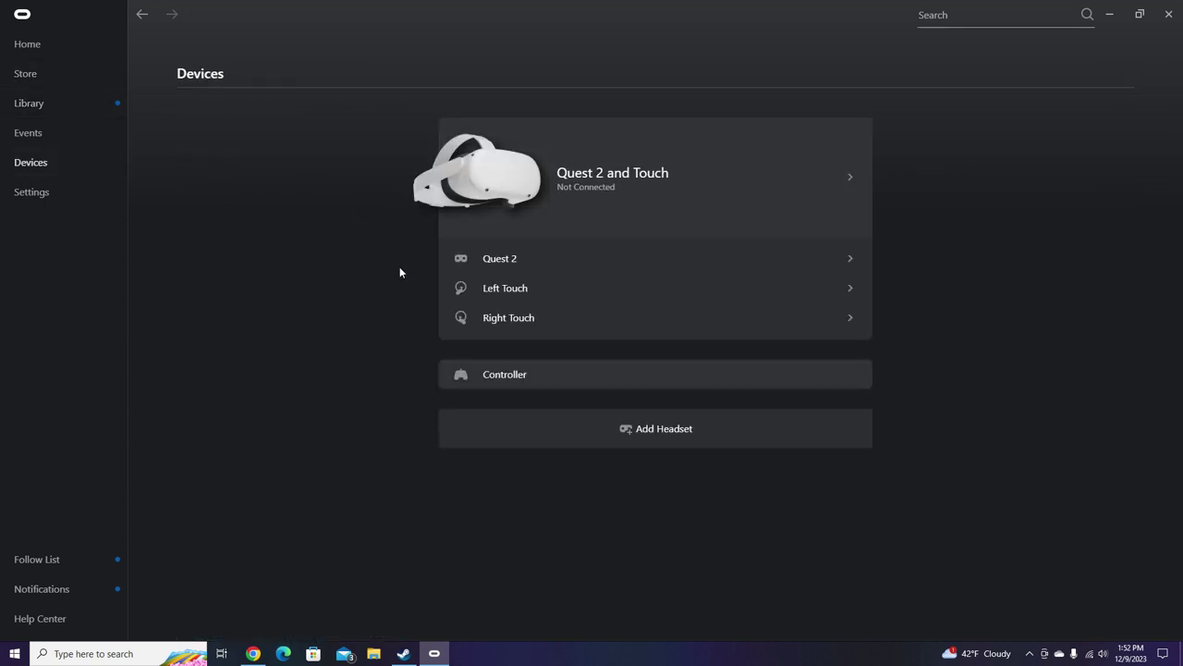
pyautogui.click(629, 442)
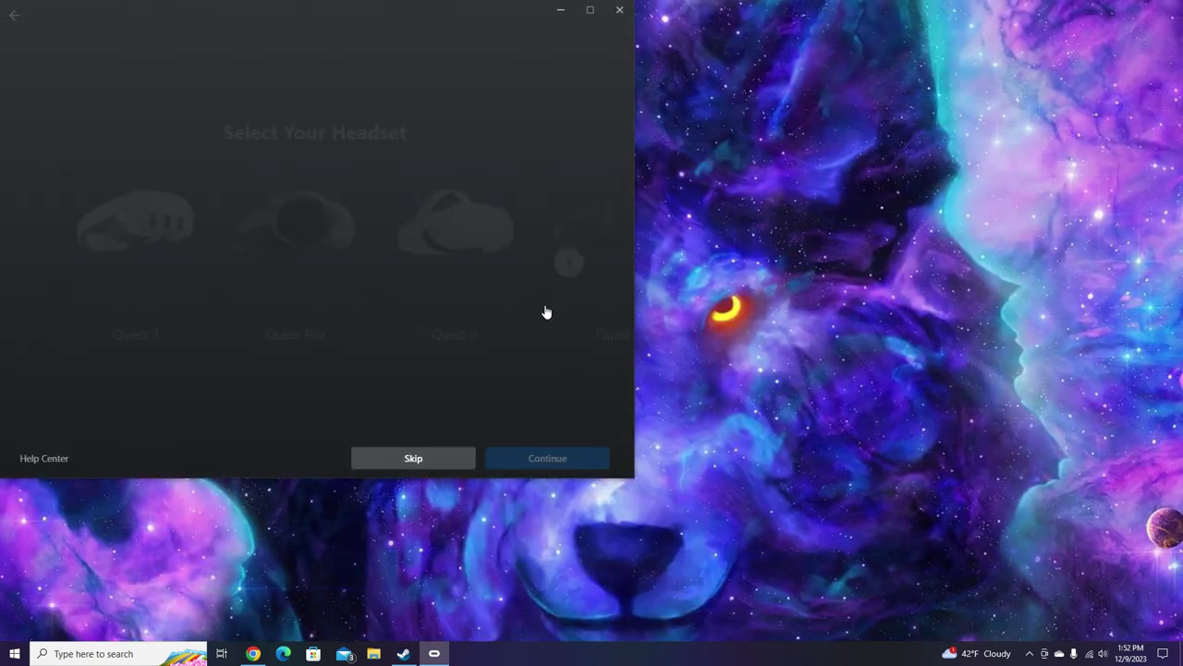
pyautogui.moveTo(486, 6); pyautogui.dragTo(763, 63)
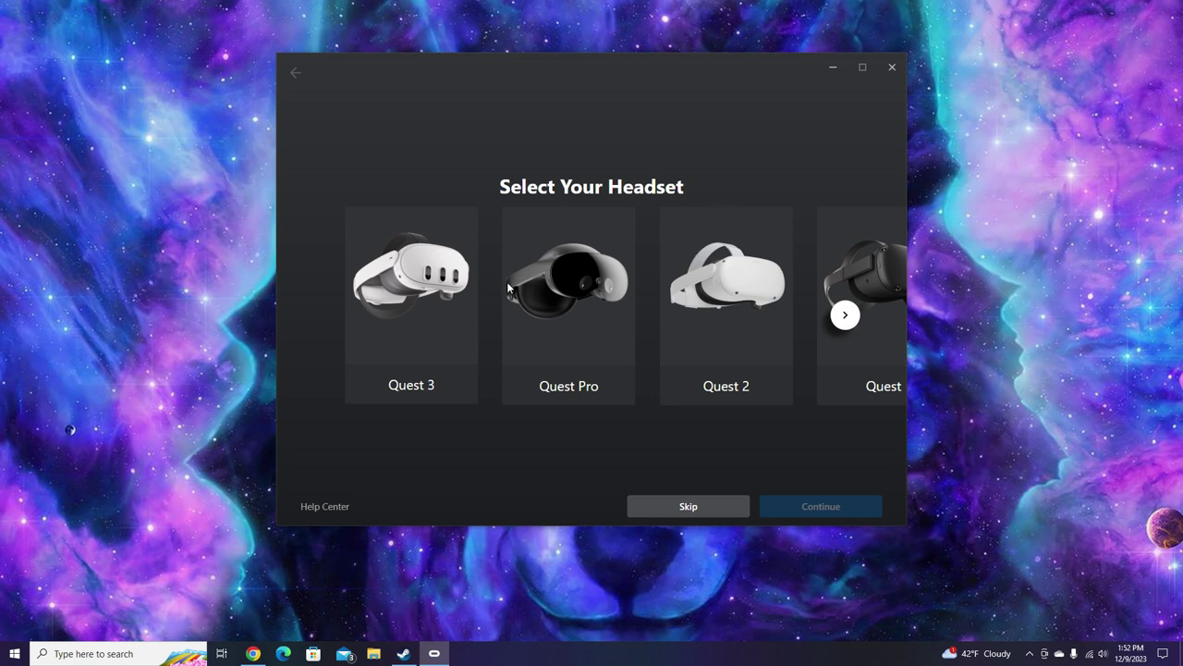
# - Choose Quest 2 as the headset and Link (Cable) as the connection method in the headset setup
pyautogui.click(845, 314)
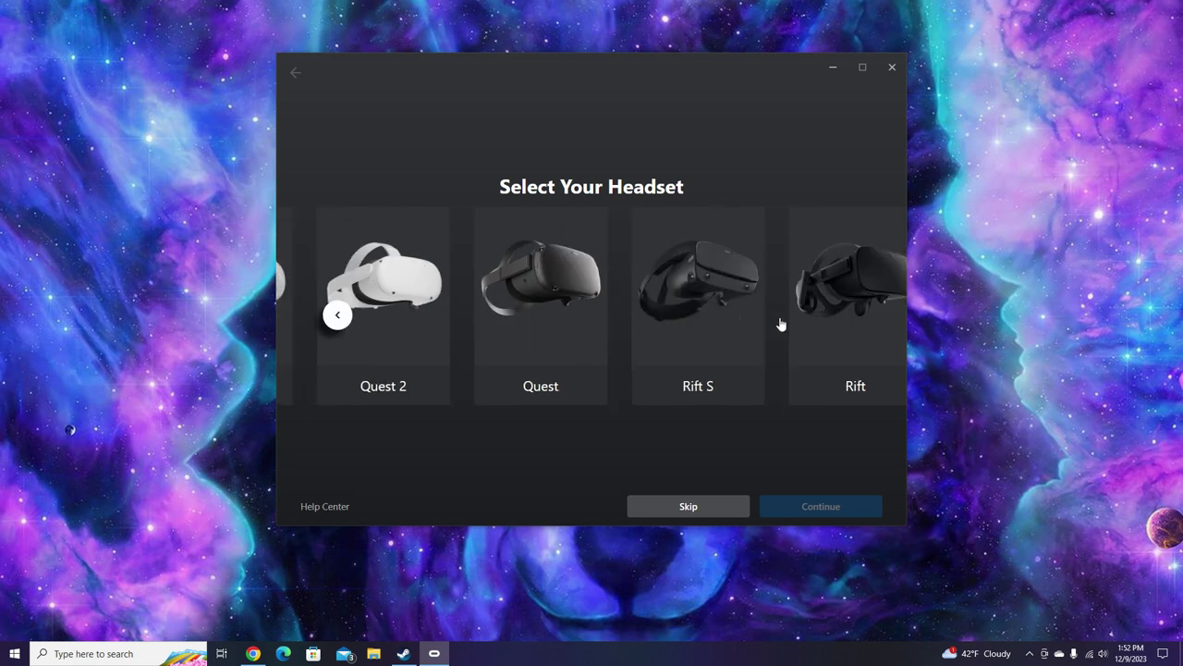
pyautogui.click(338, 314)
pyautogui.click(694, 322)
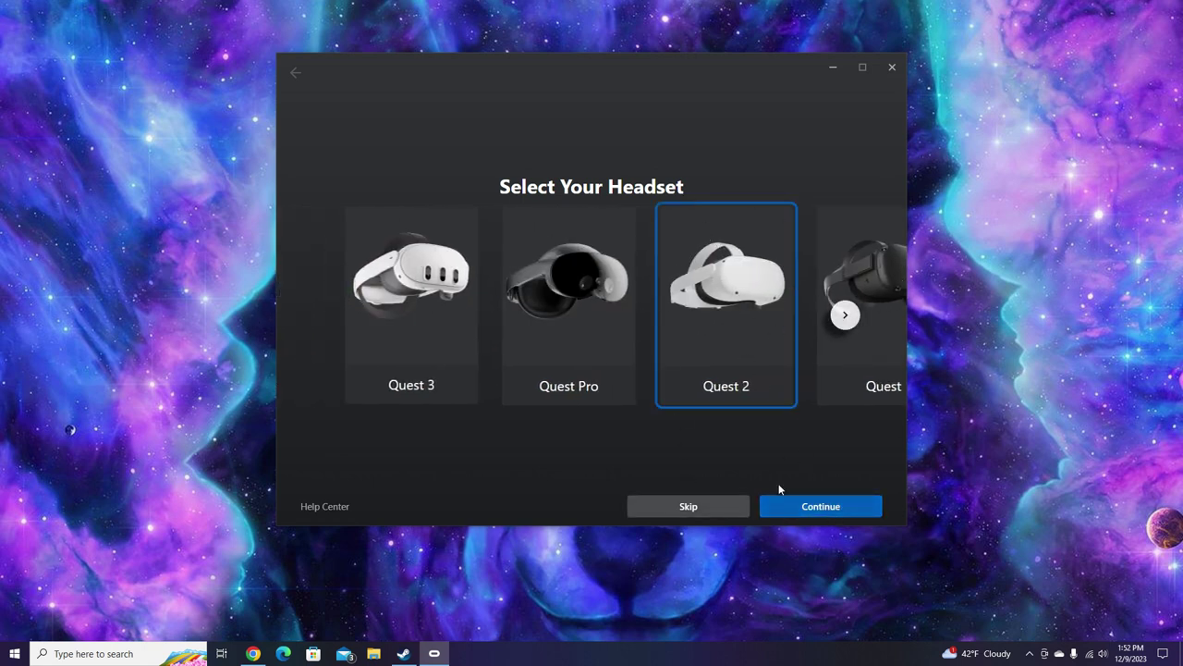
pyautogui.click(795, 505)
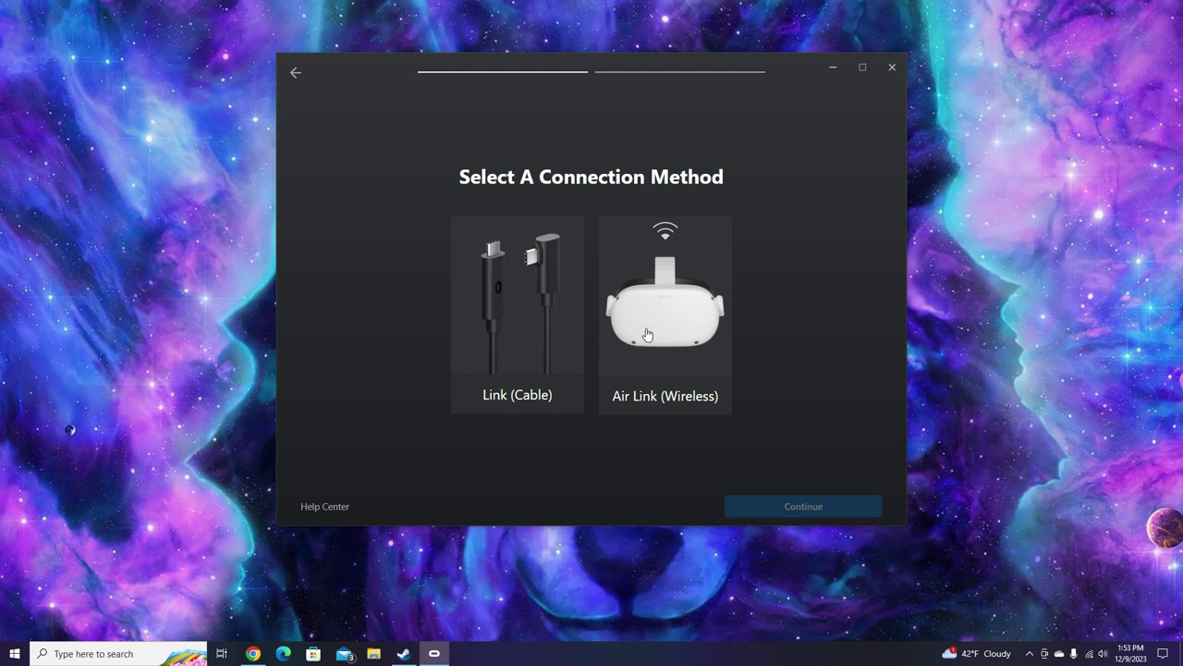
pyautogui.click(531, 320)
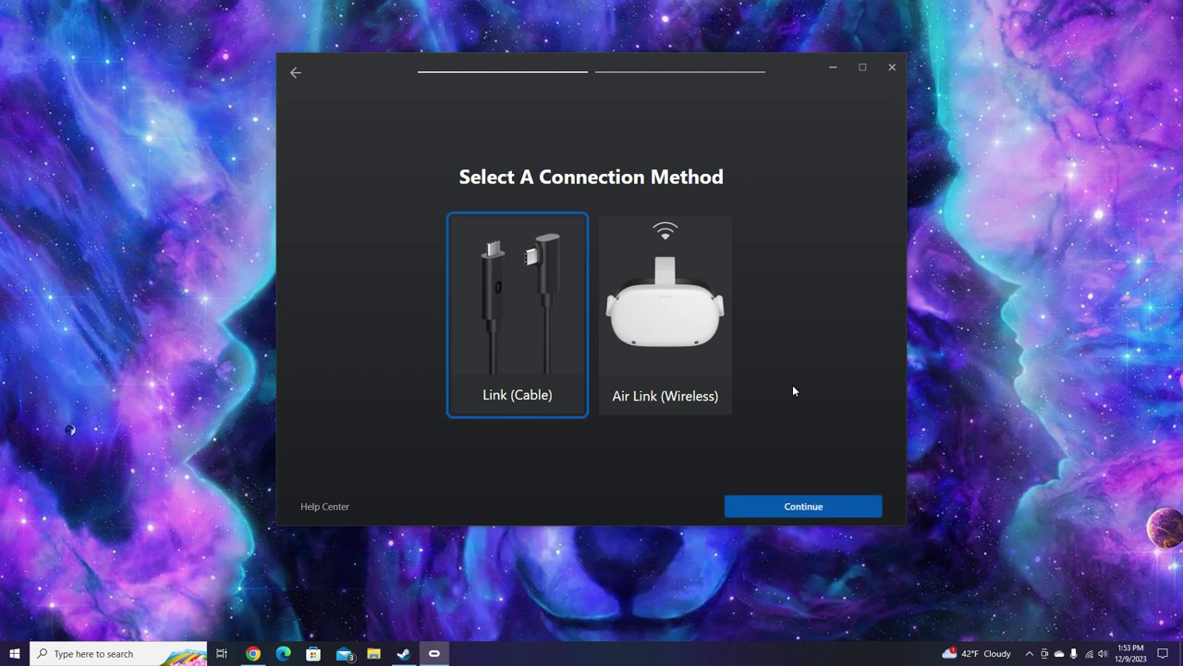
pyautogui.click(768, 515)
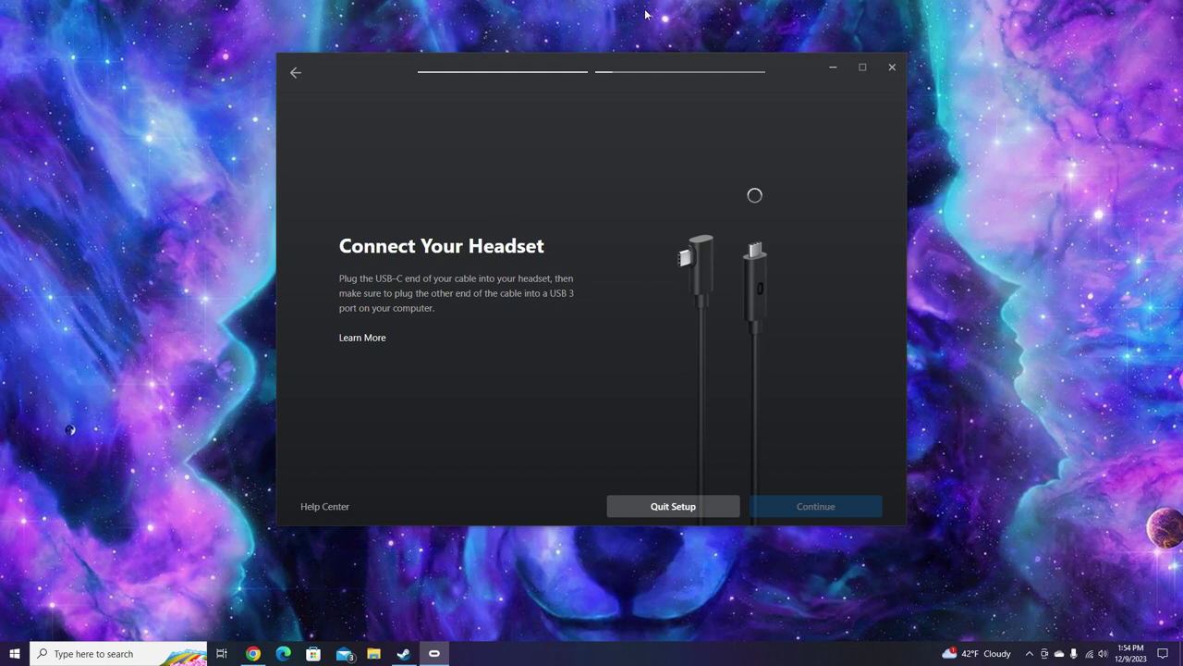
# - Return to the headset selection and close the unfinished headset setup
pyautogui.click(296, 73)
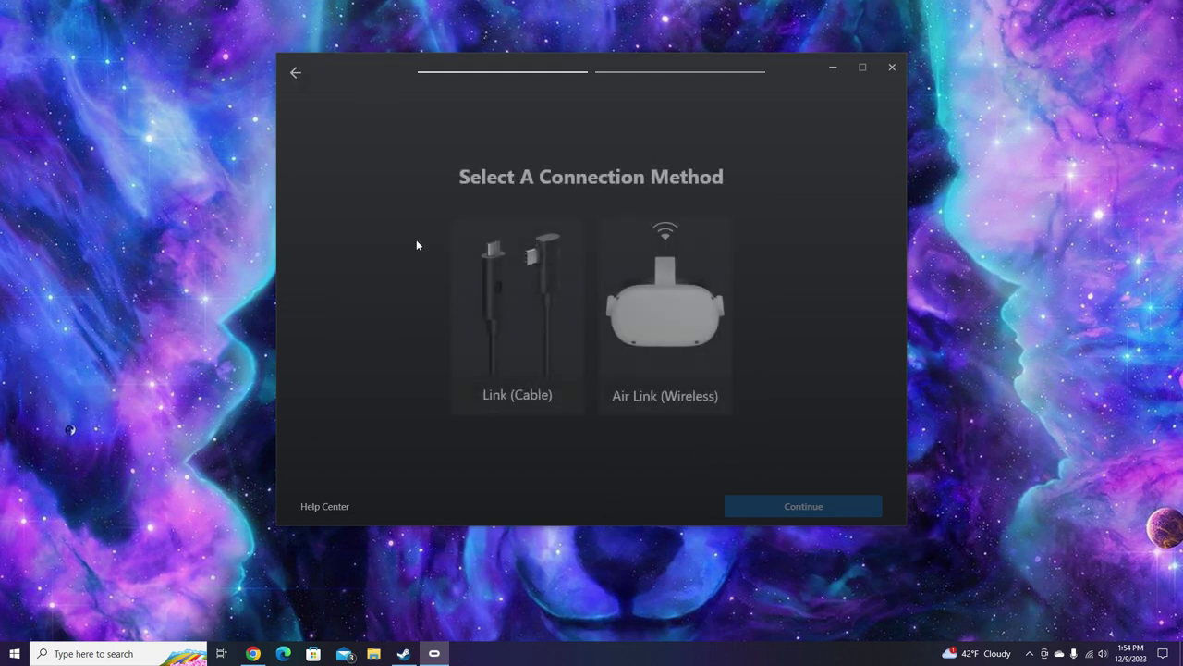
pyautogui.click(297, 74)
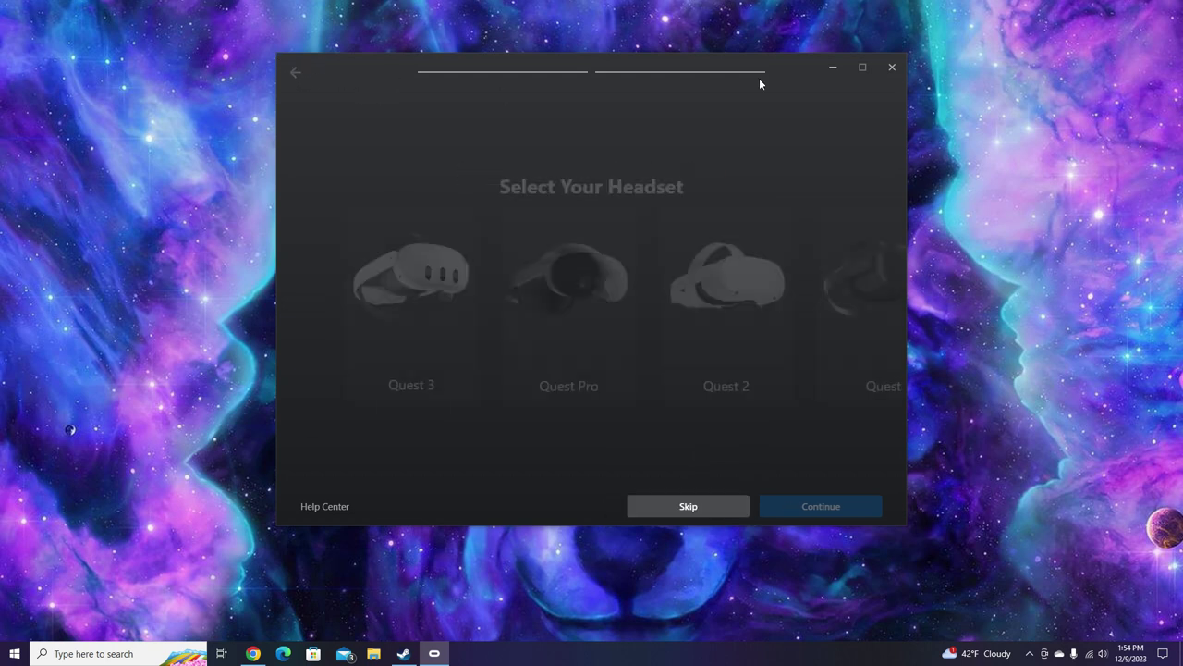
pyautogui.click(891, 67)
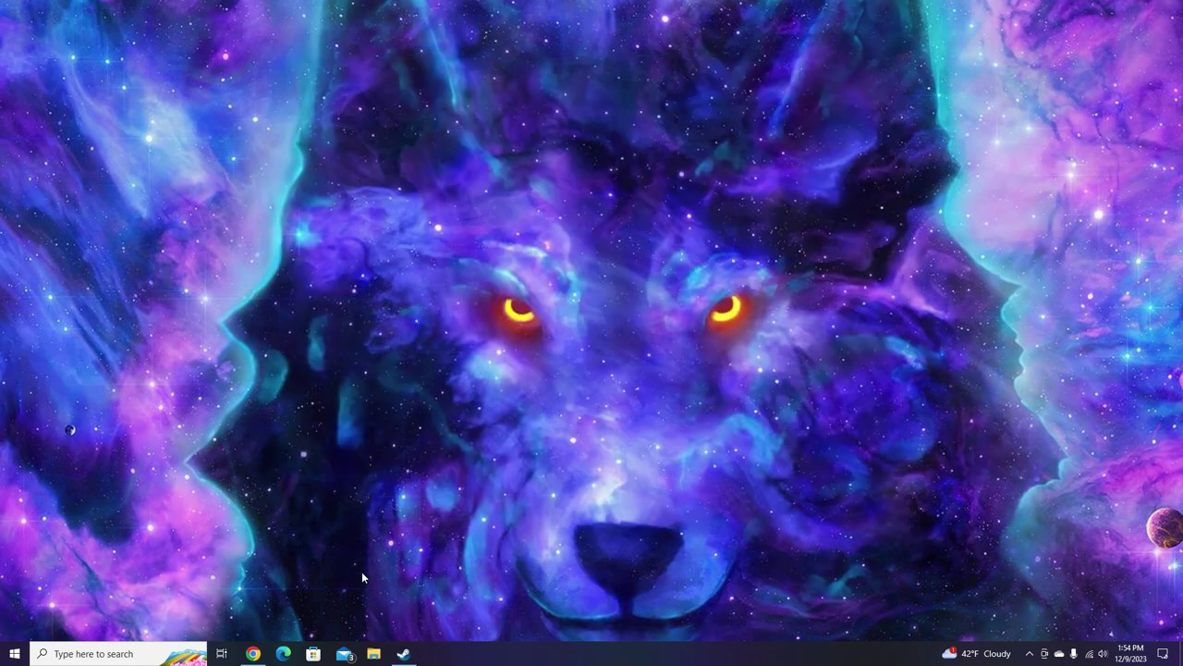
# - Switch to Chrome and bring up the Steam install page with its full web address shown
pyautogui.click(252, 654)
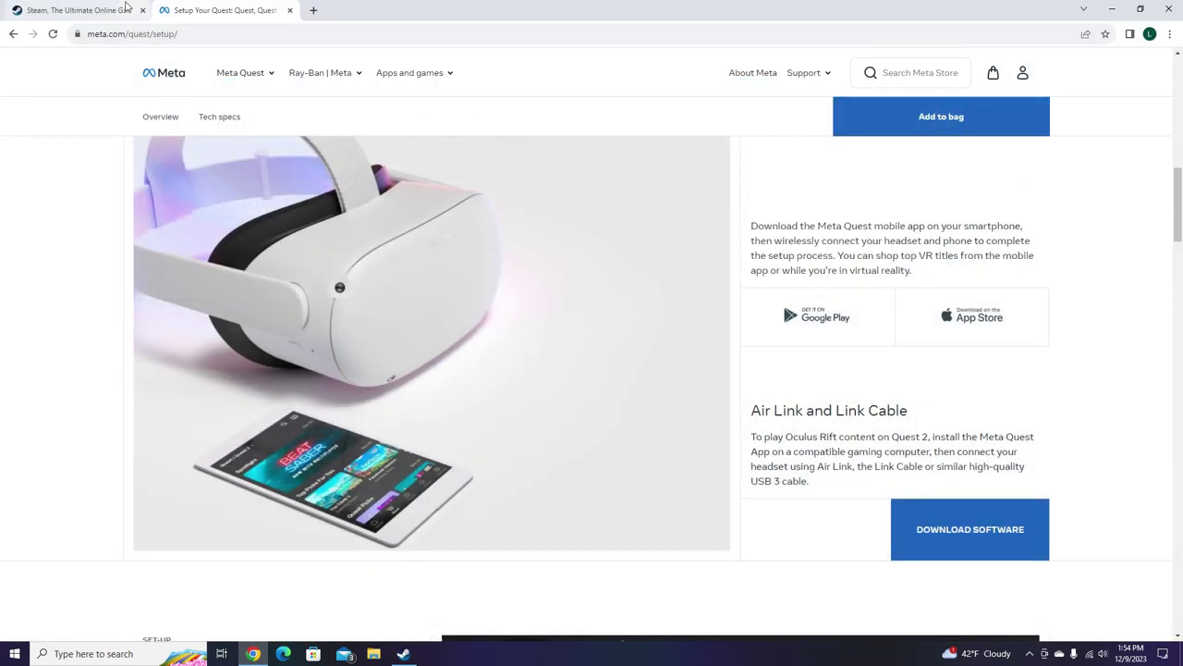
pyautogui.click(102, 10)
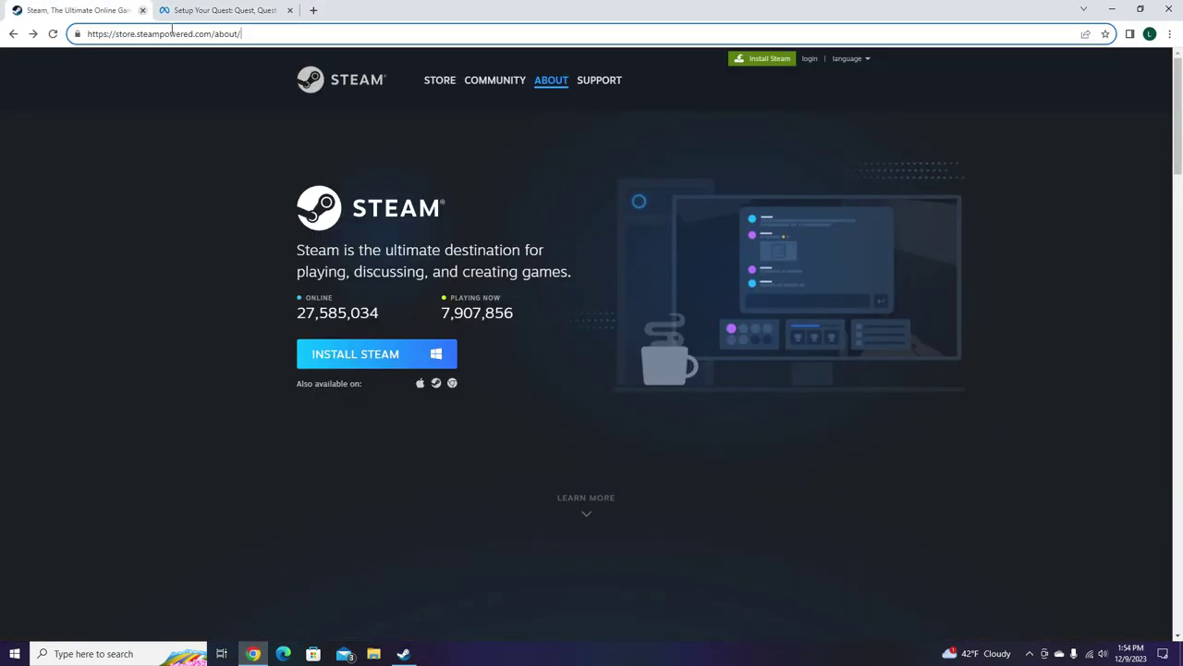
pyautogui.click(222, 33)
pyautogui.click(294, 36)
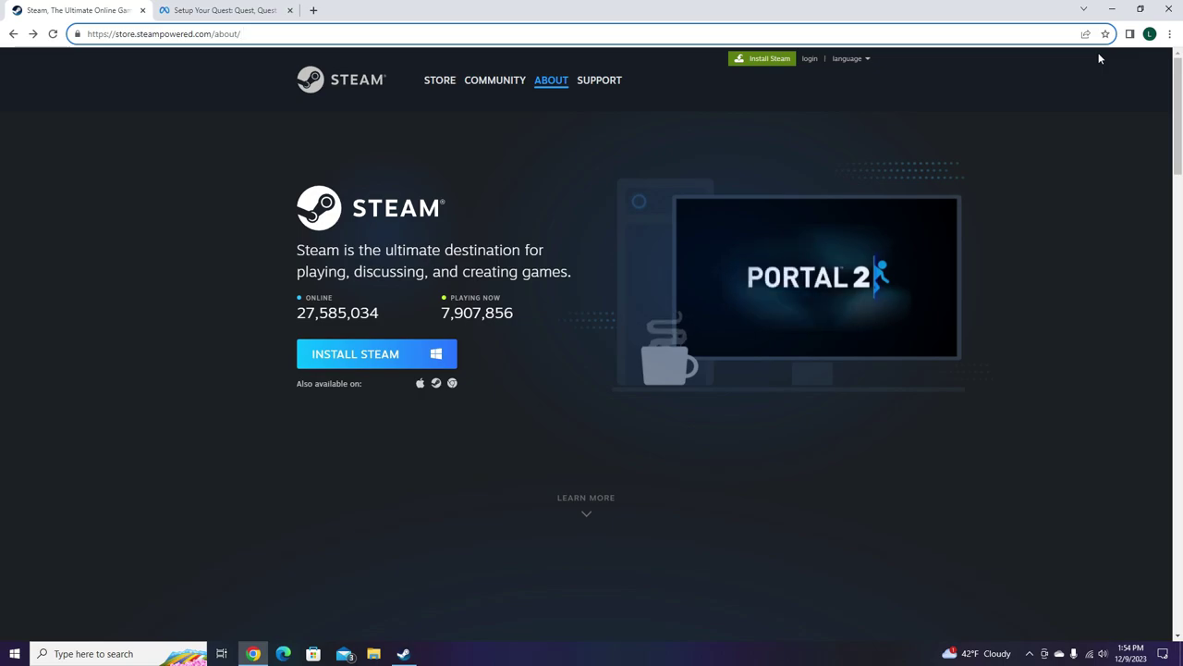
# - Check the browser's download history, close it and minimize the browser
pyautogui.hotkey('ctrl', 'j')
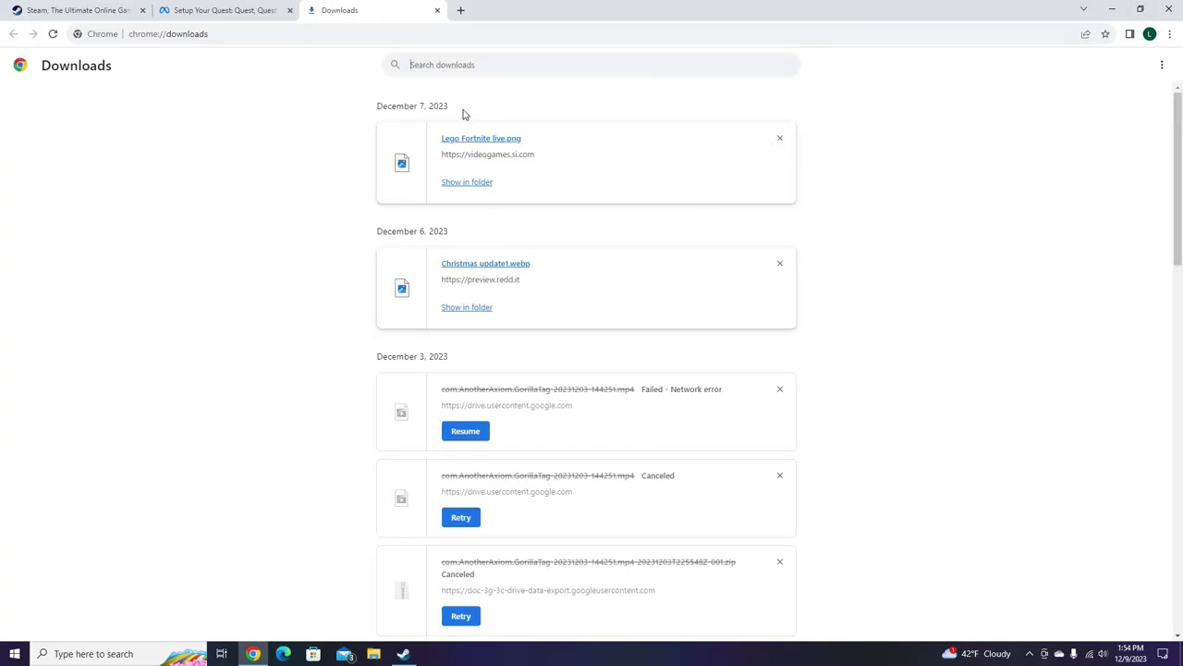
pyautogui.click(438, 10)
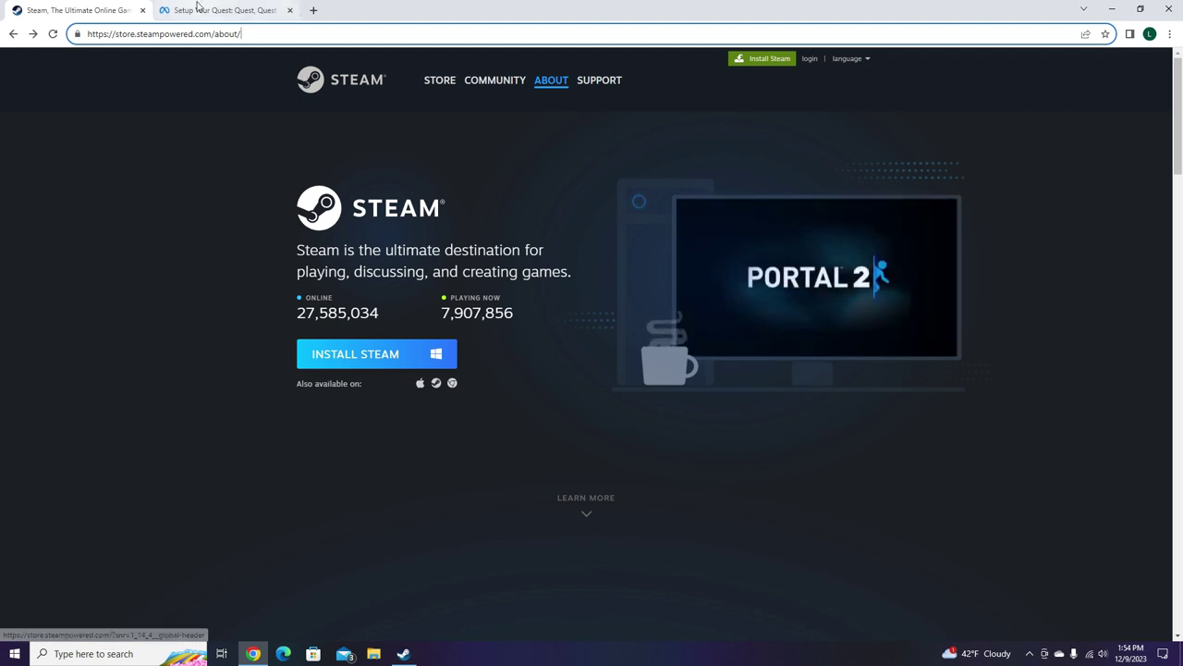
pyautogui.click(1112, 10)
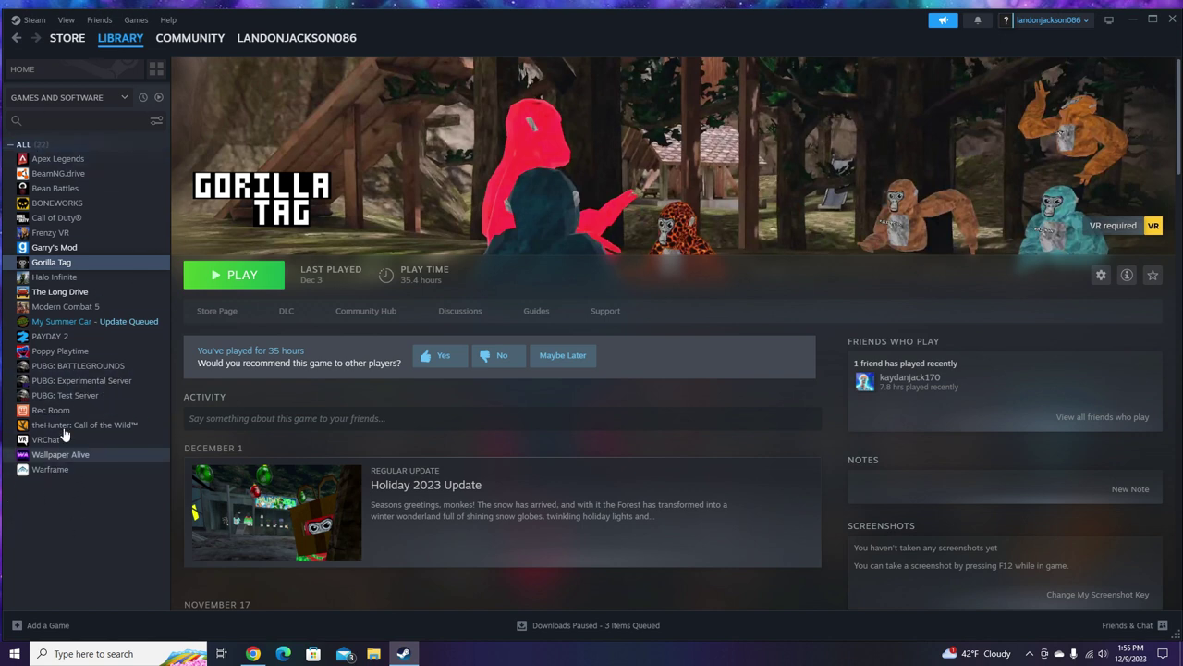
# - Open the store in Steam and search it for "gorilla tag"
pyautogui.click(68, 42)
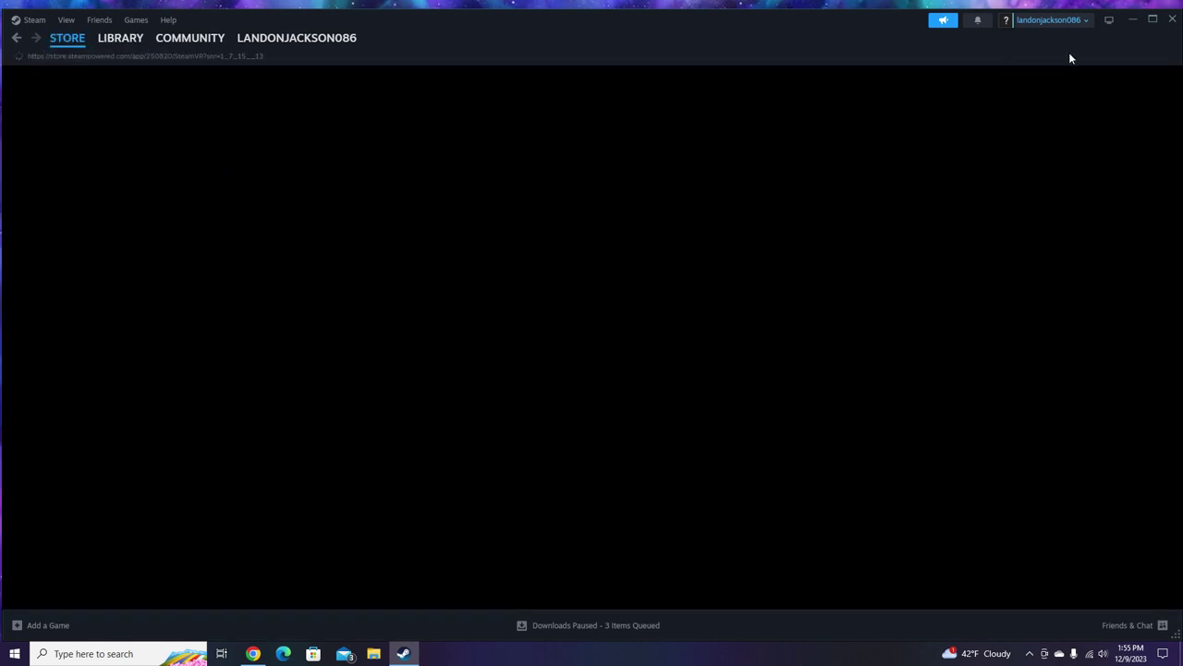
pyautogui.moveTo(296, 42)
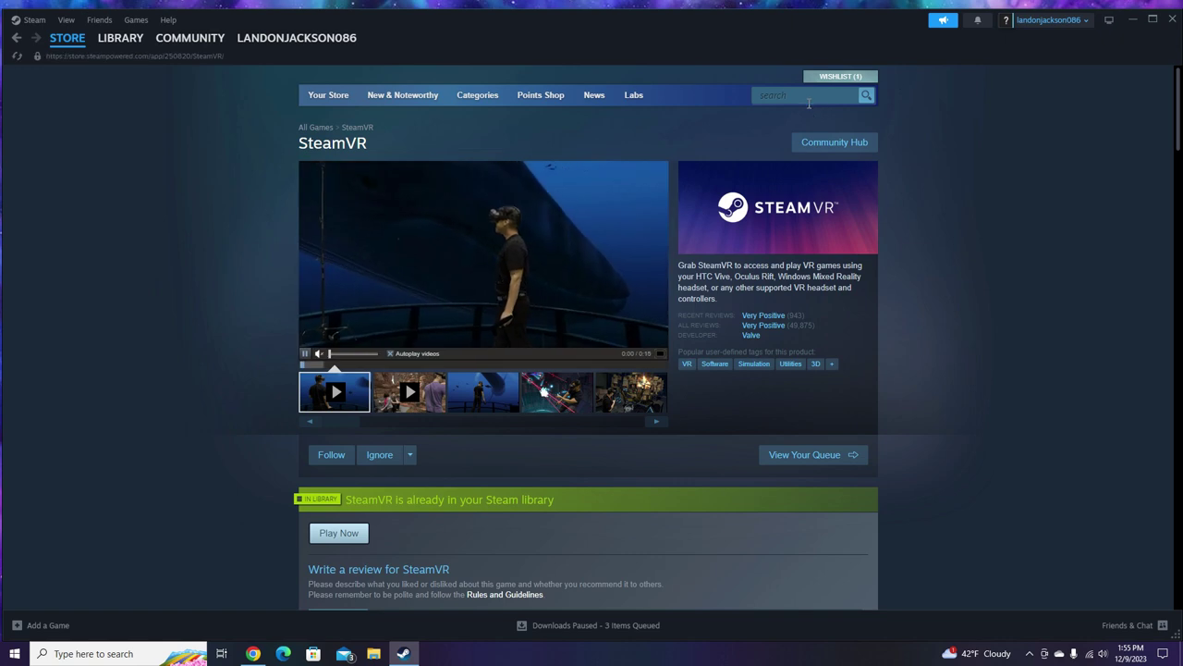
pyautogui.click(797, 97)
pyautogui.write('go')
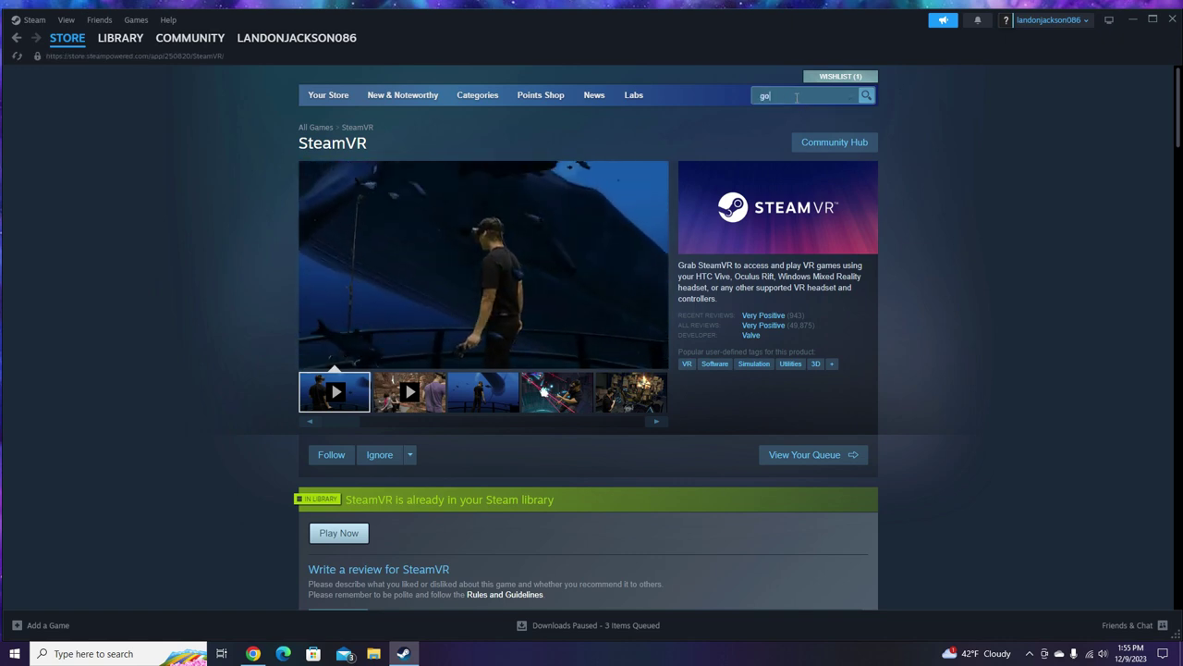
pyautogui.write('rill')
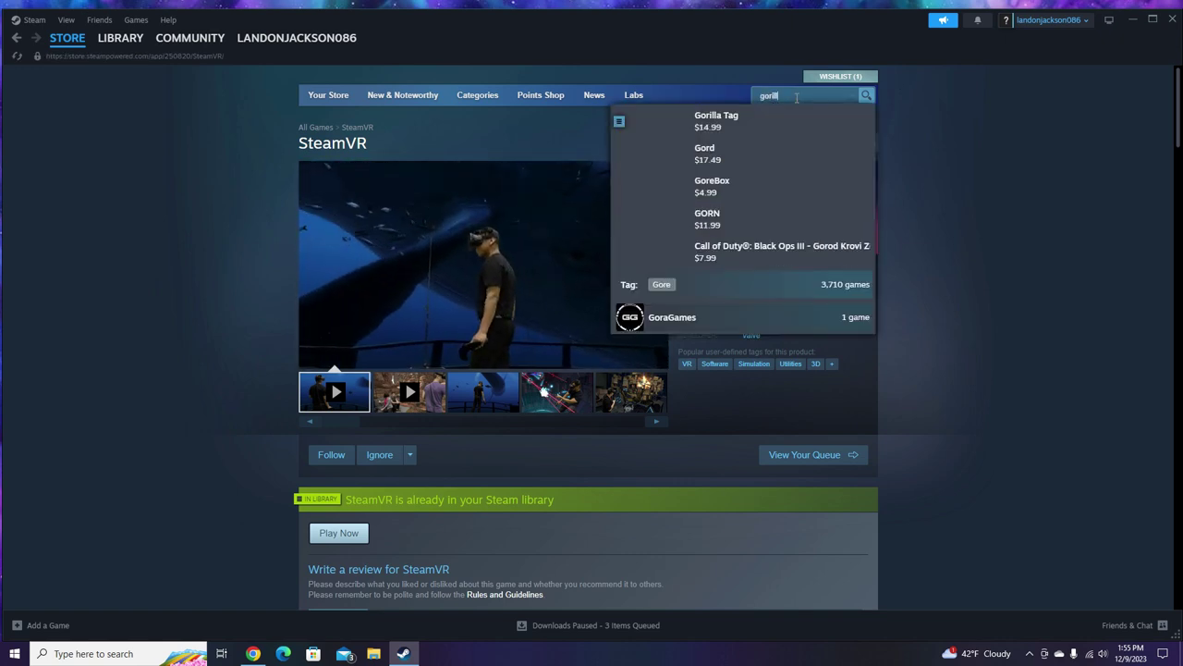
pyautogui.write('a tag')
pyautogui.click(866, 95)
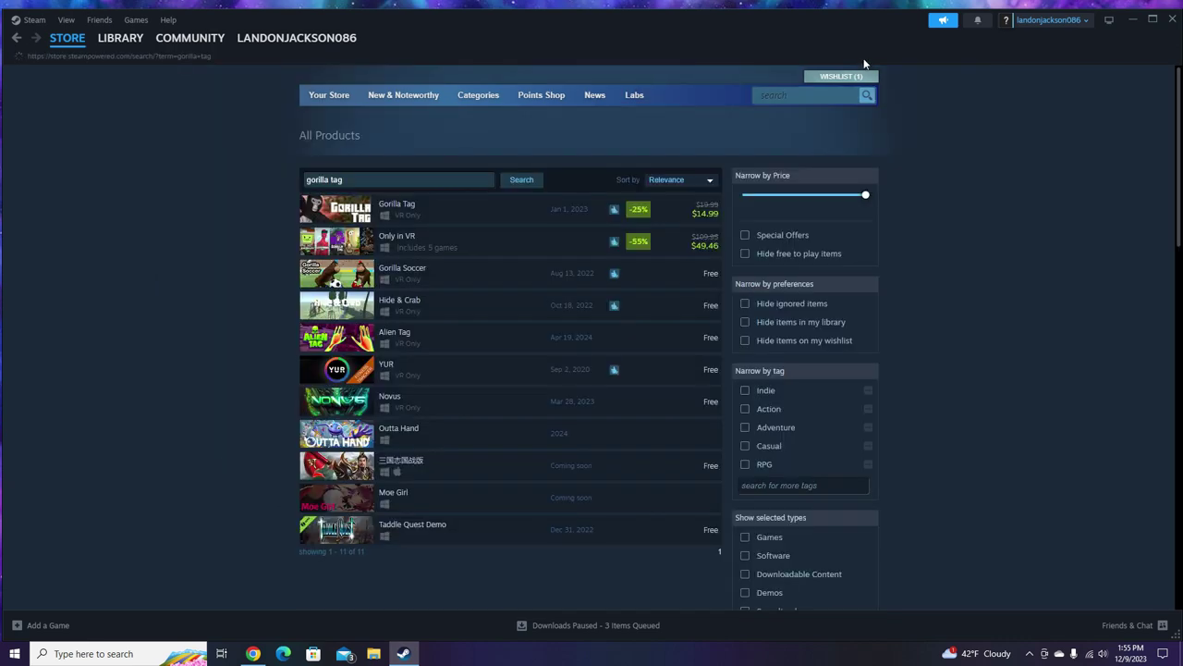
# - Open the Gorilla Tag store page from the search results and view its library and play section
pyautogui.moveTo(414, 249)
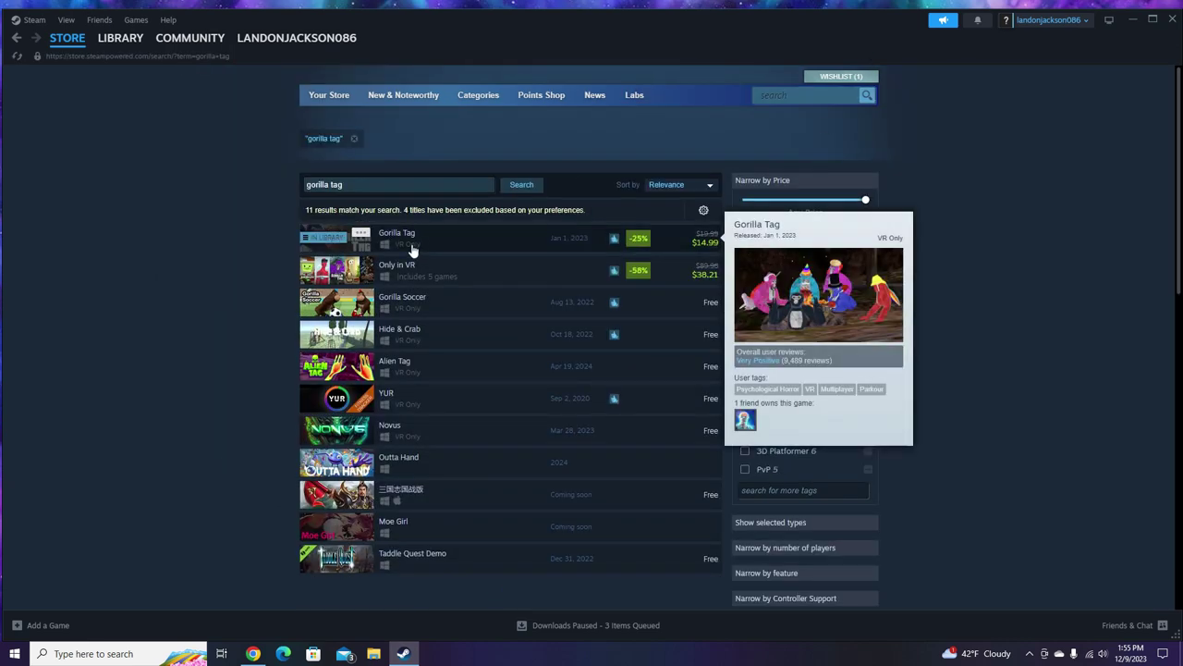
pyautogui.click(557, 231)
pyautogui.scroll(-3, 478, 314)
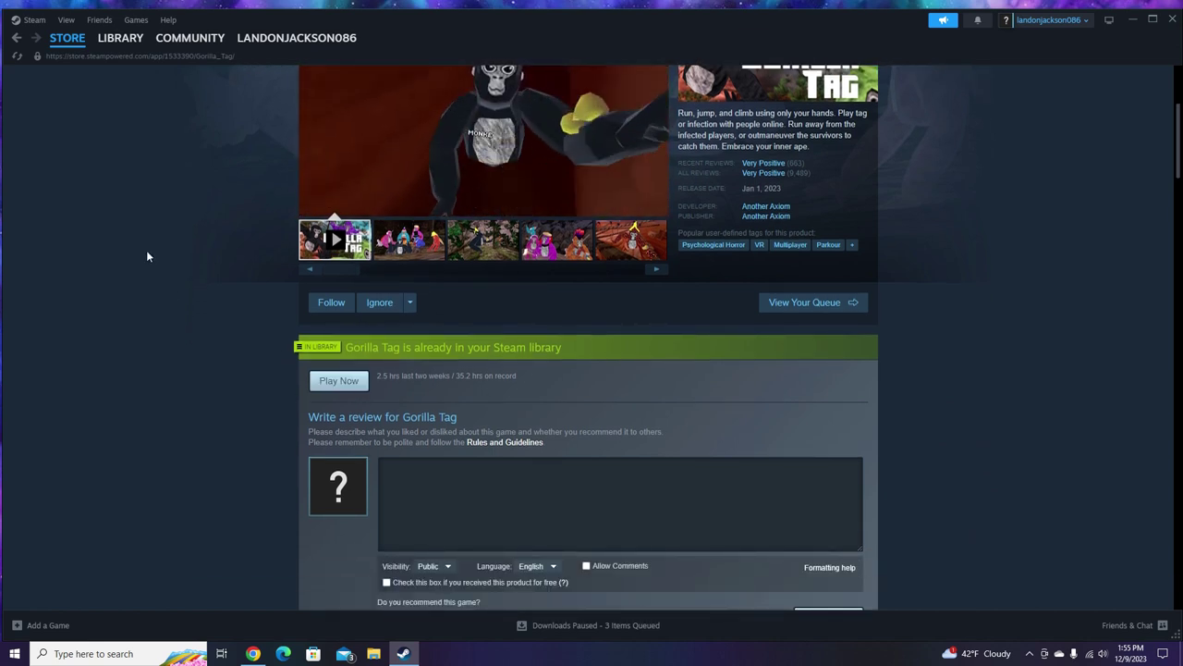
pyautogui.moveTo(162, 43)
pyautogui.moveTo(116, 44)
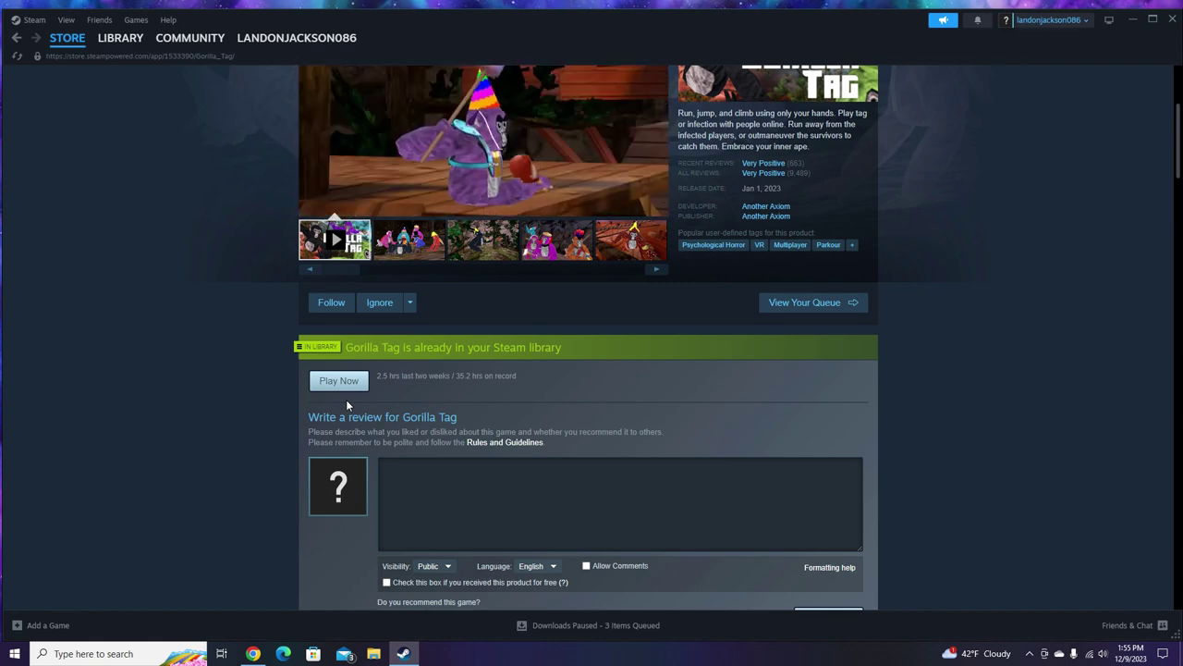
pyautogui.click(111, 653)
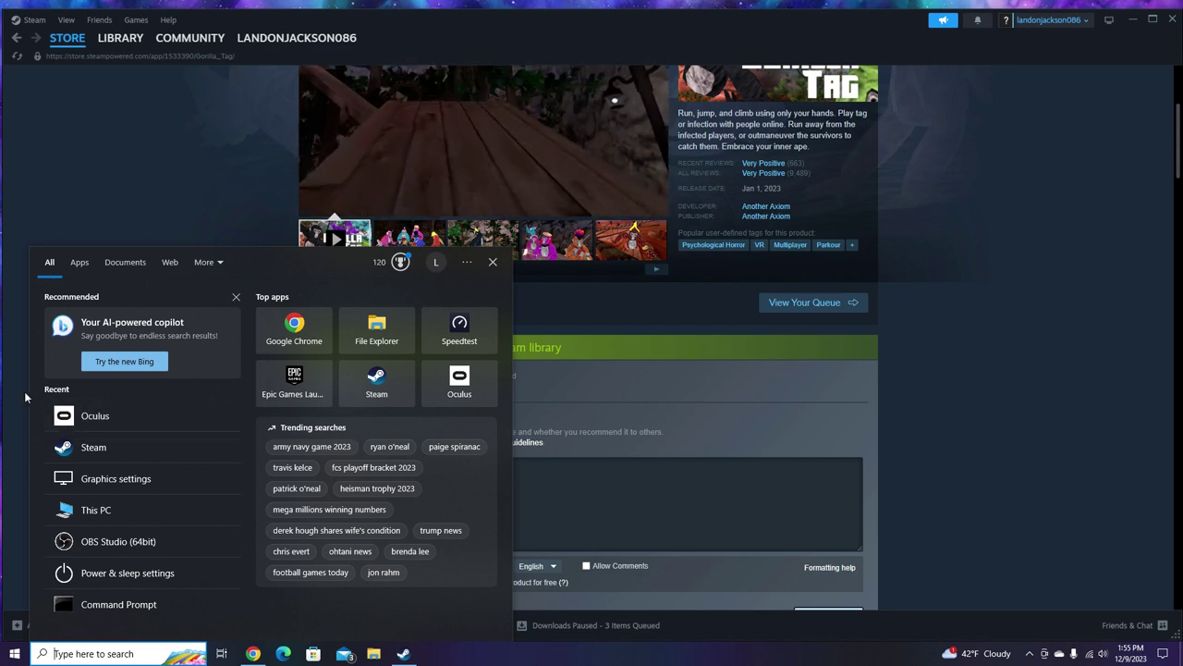
pyautogui.press('Escape')
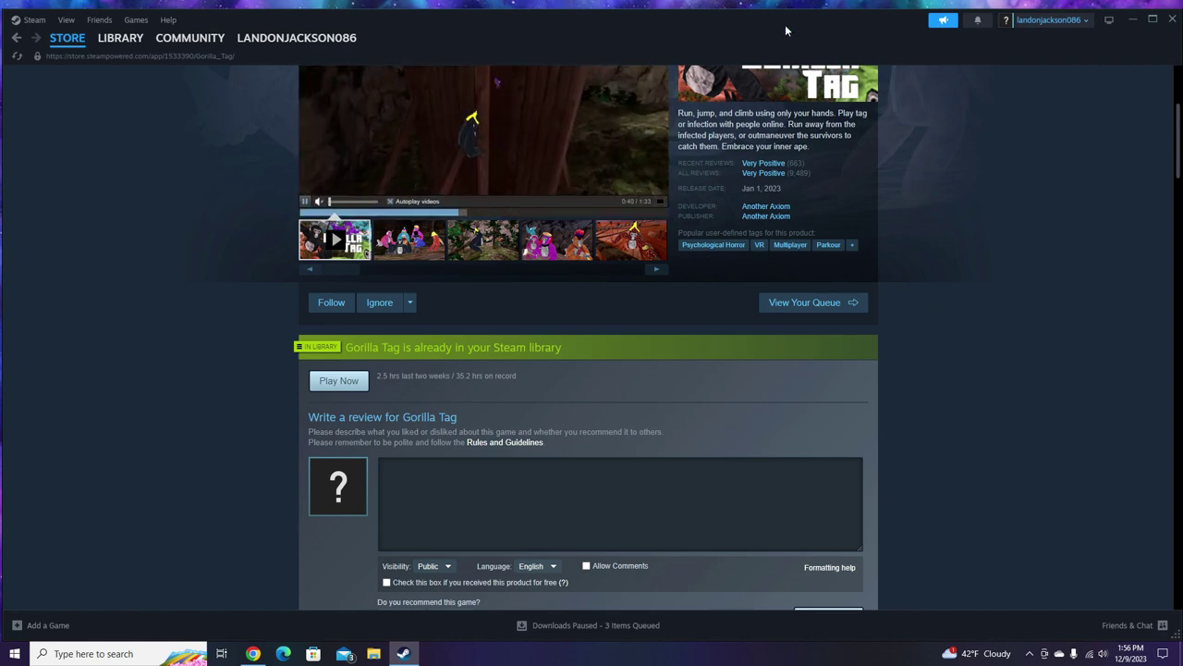
# - View the Gorilla Tag page in the Steam library and return to the store
pyautogui.scroll(2, 481, 296)
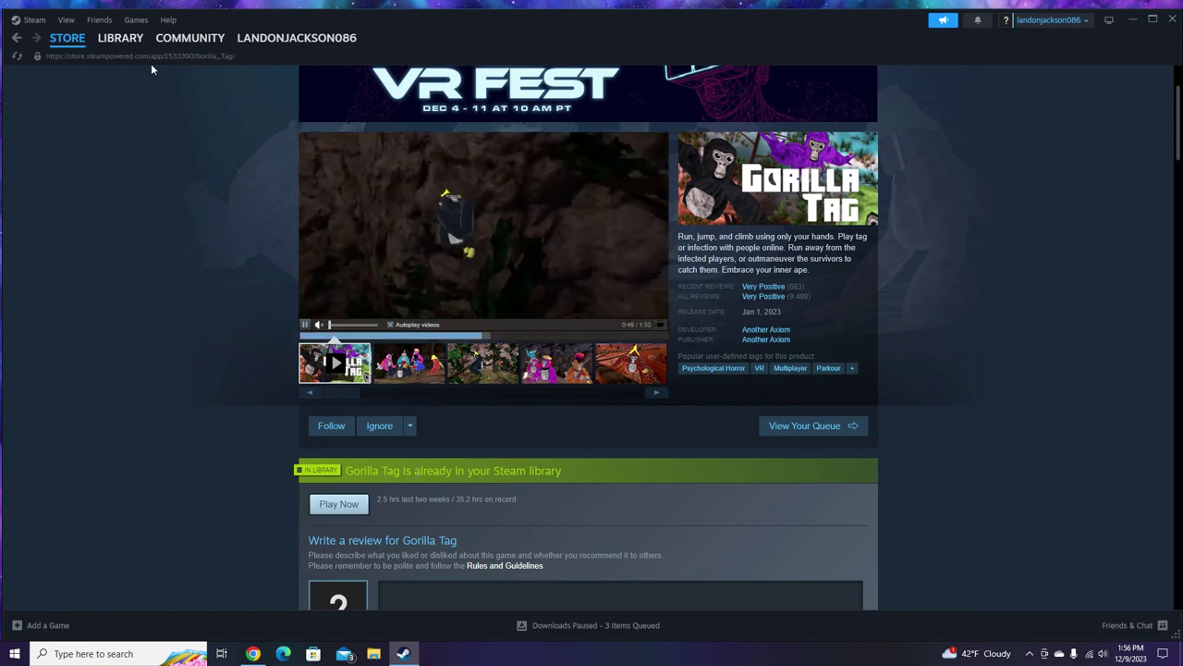
pyautogui.click(119, 39)
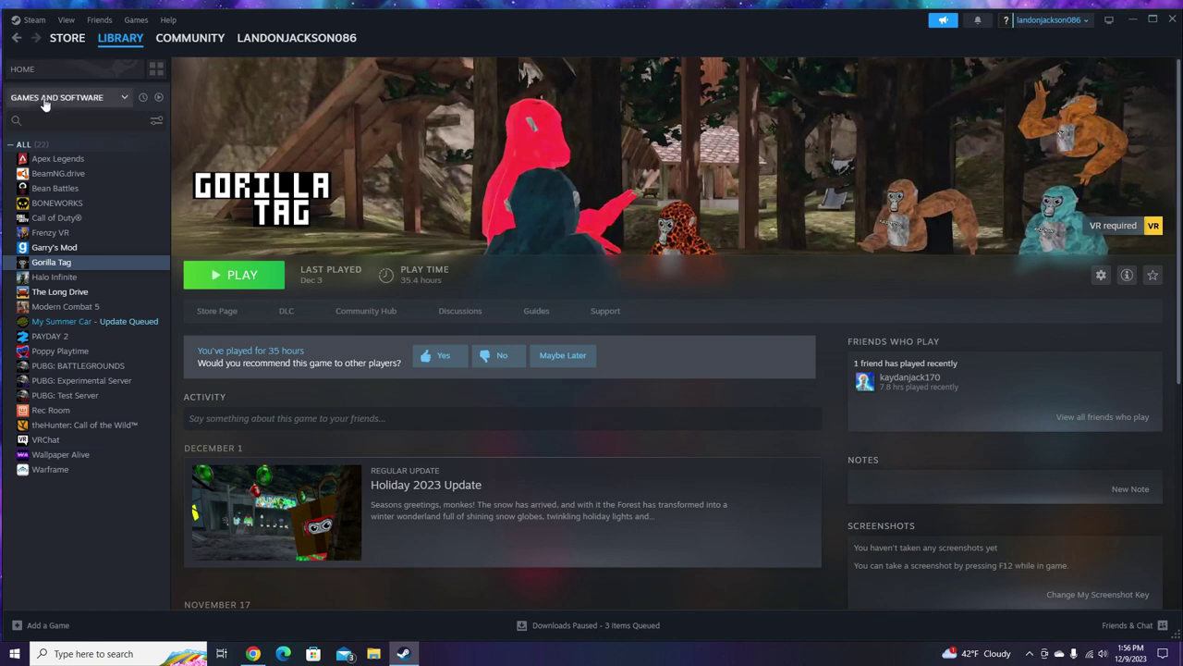
pyautogui.click(66, 22)
pyautogui.click(63, 38)
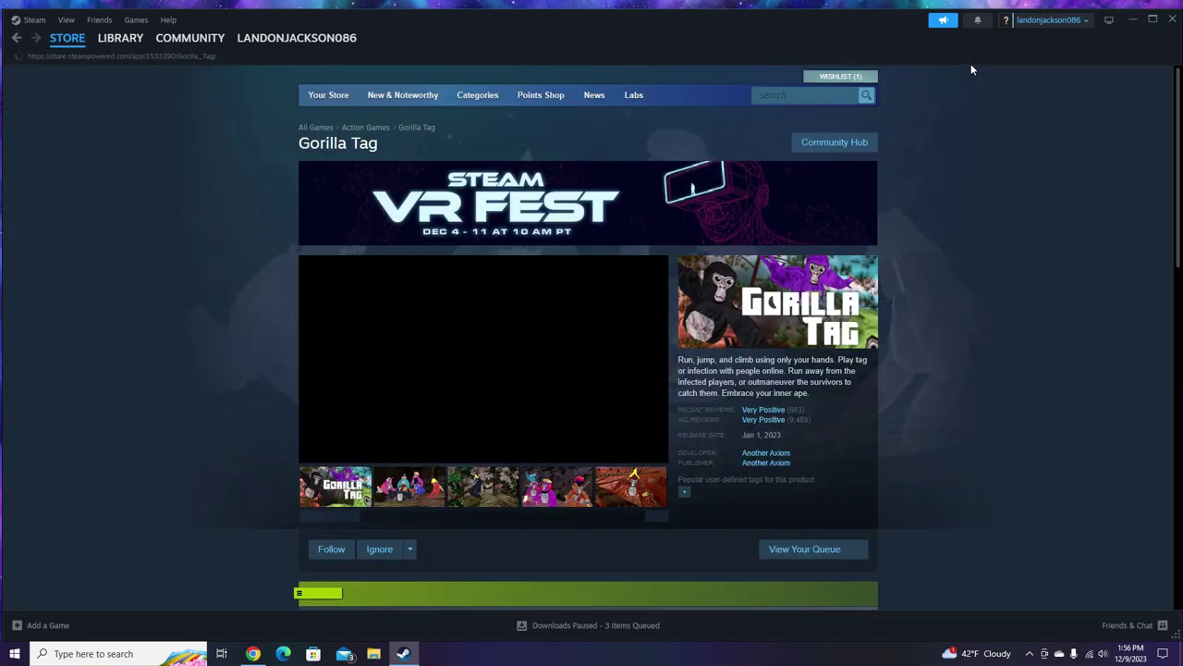
# - Search the Steam store for "steam vr" and open the SteamVR store page from the results
pyautogui.rightClick(979, 78)
pyautogui.click(789, 96)
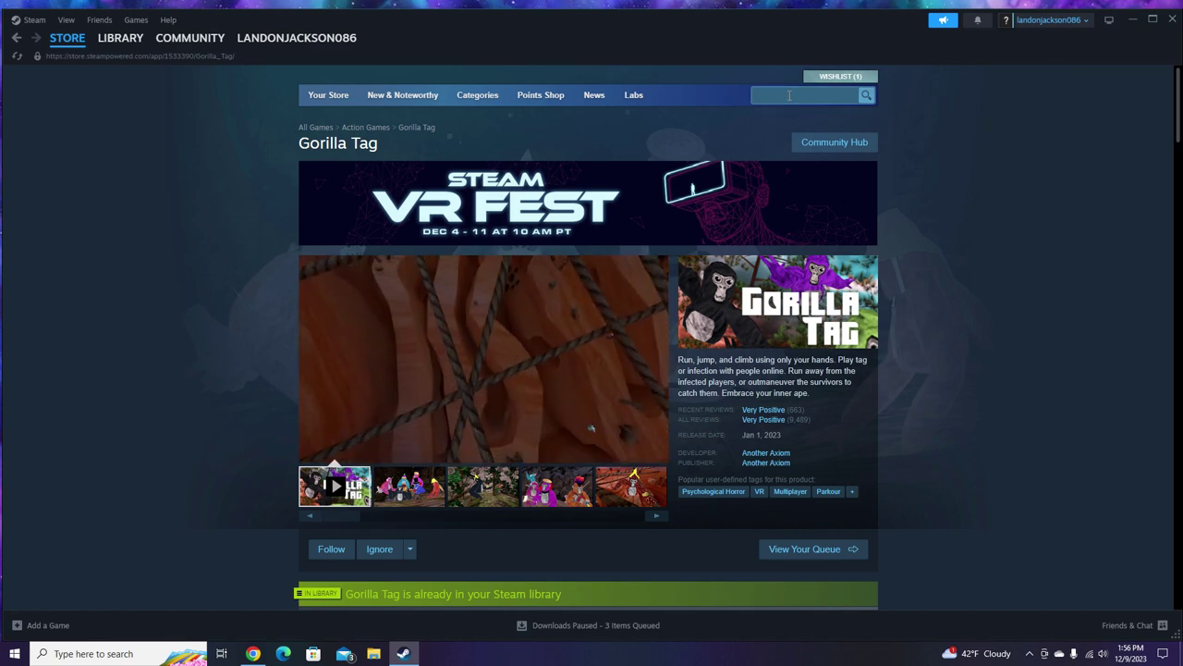
pyautogui.write('steam vr')
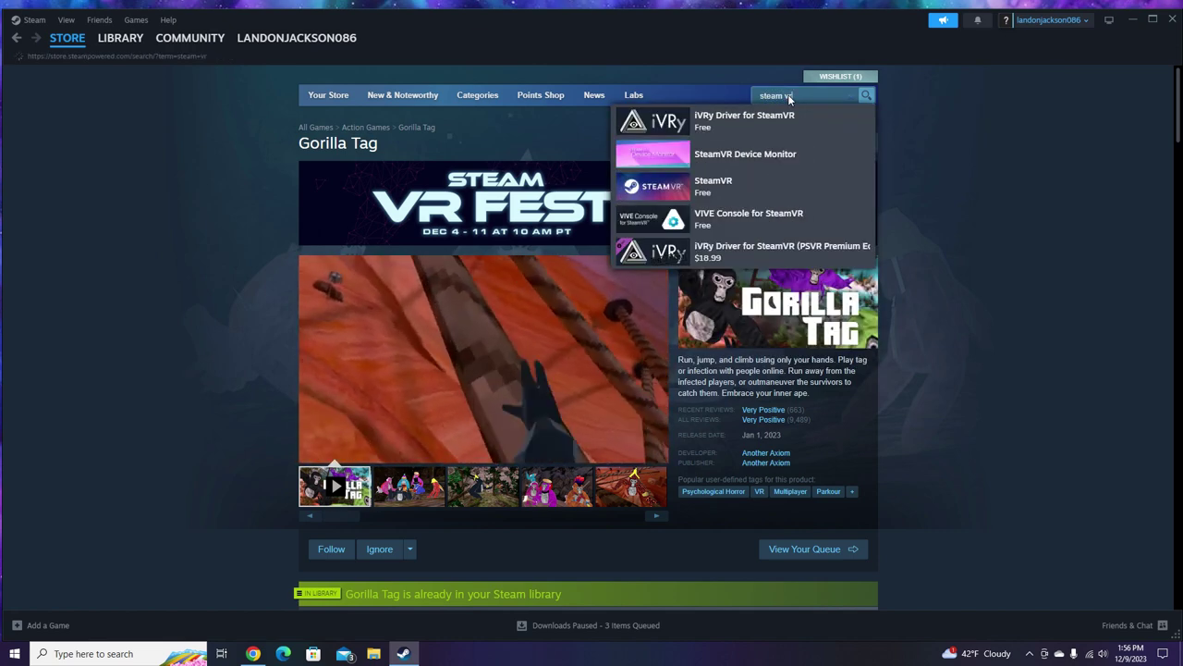
pyautogui.press('Return')
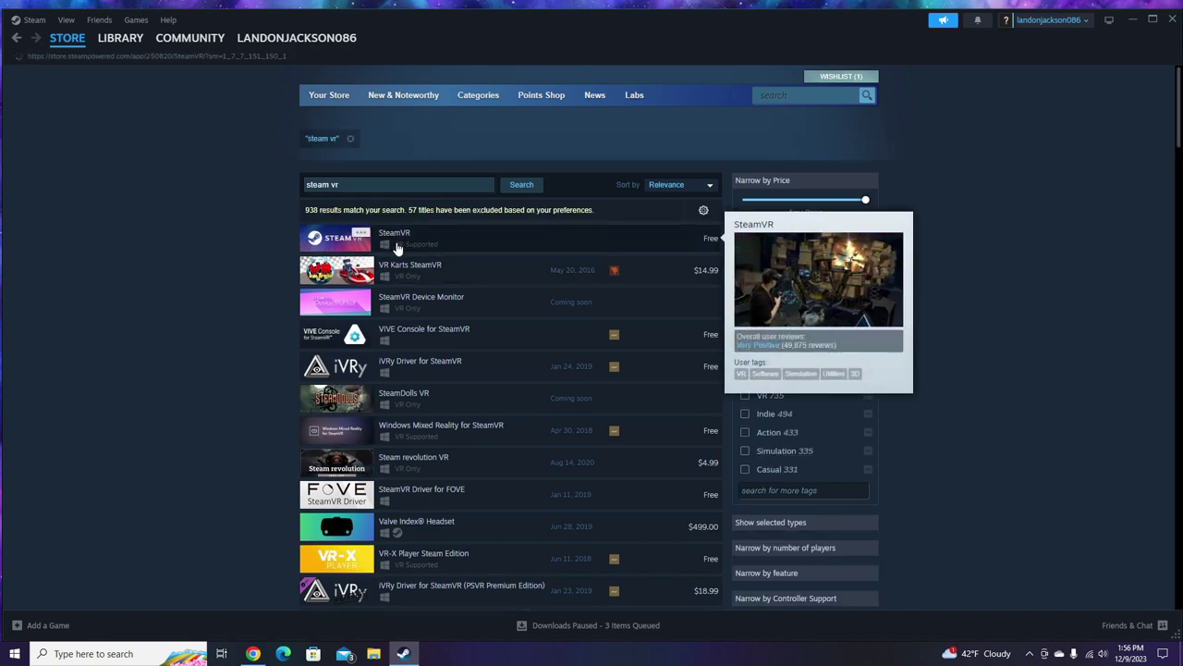
pyautogui.click(398, 239)
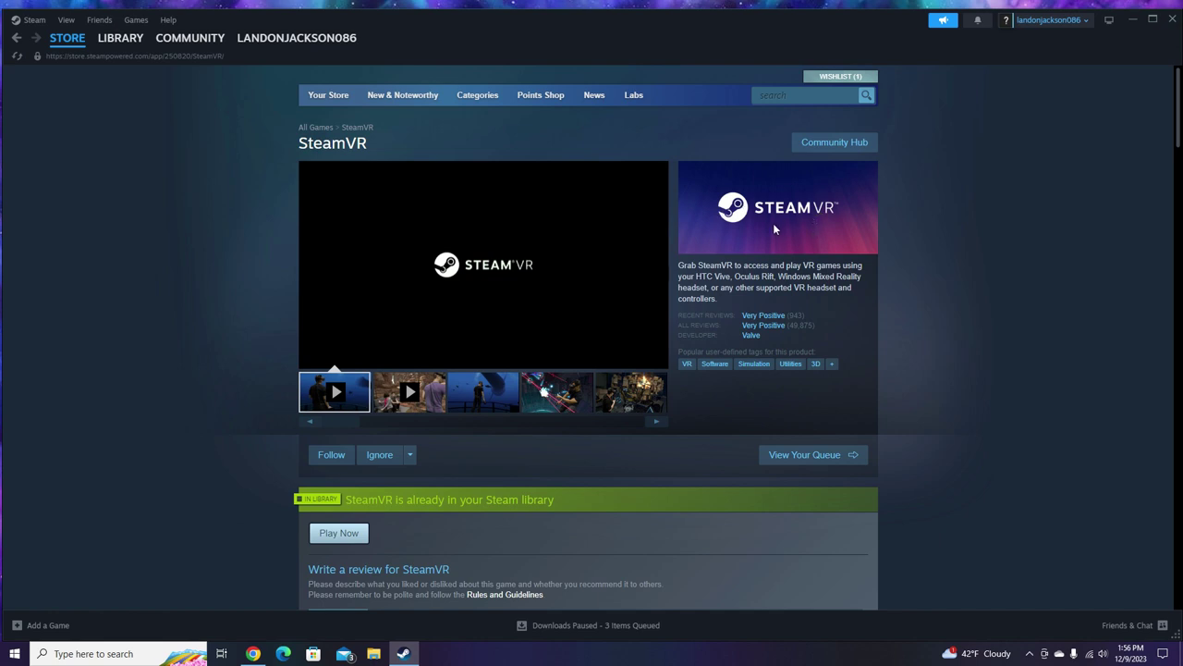
# - Go back to the search results, look for "steam vr performance test" in the listings and clear that search term
pyautogui.click(17, 37)
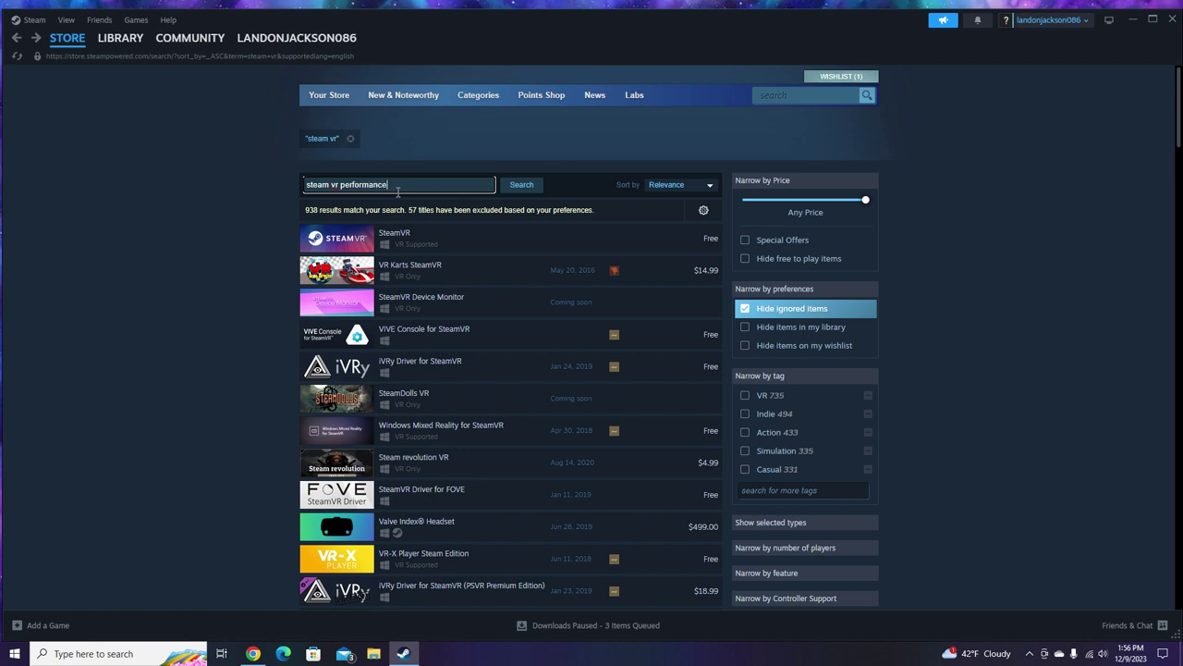
pyautogui.write('st')
pyautogui.press('Return')
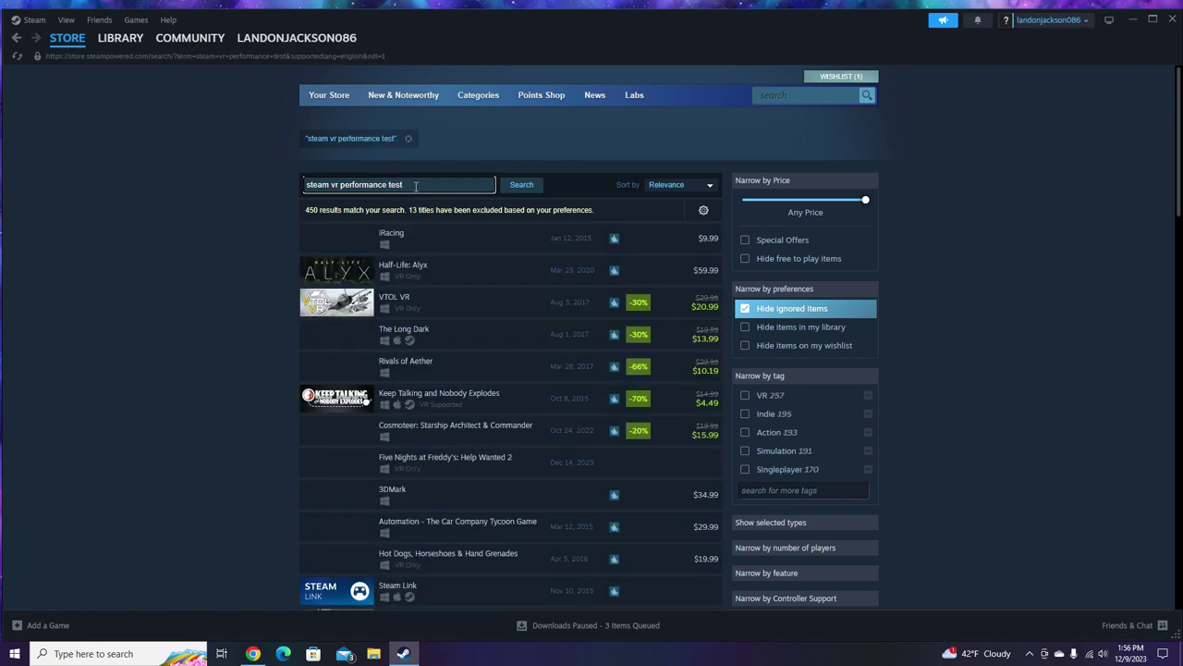
pyautogui.scroll(-1, 451, 239)
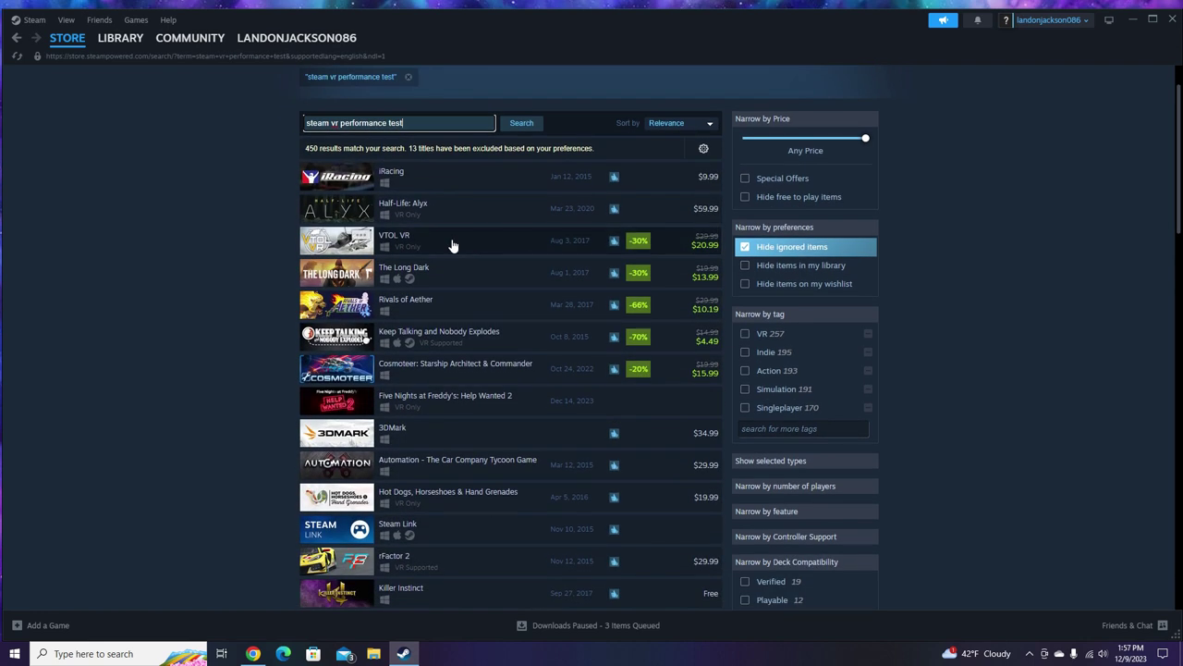
pyautogui.scroll(-1, 453, 245)
pyautogui.scroll(-5, 582, 342)
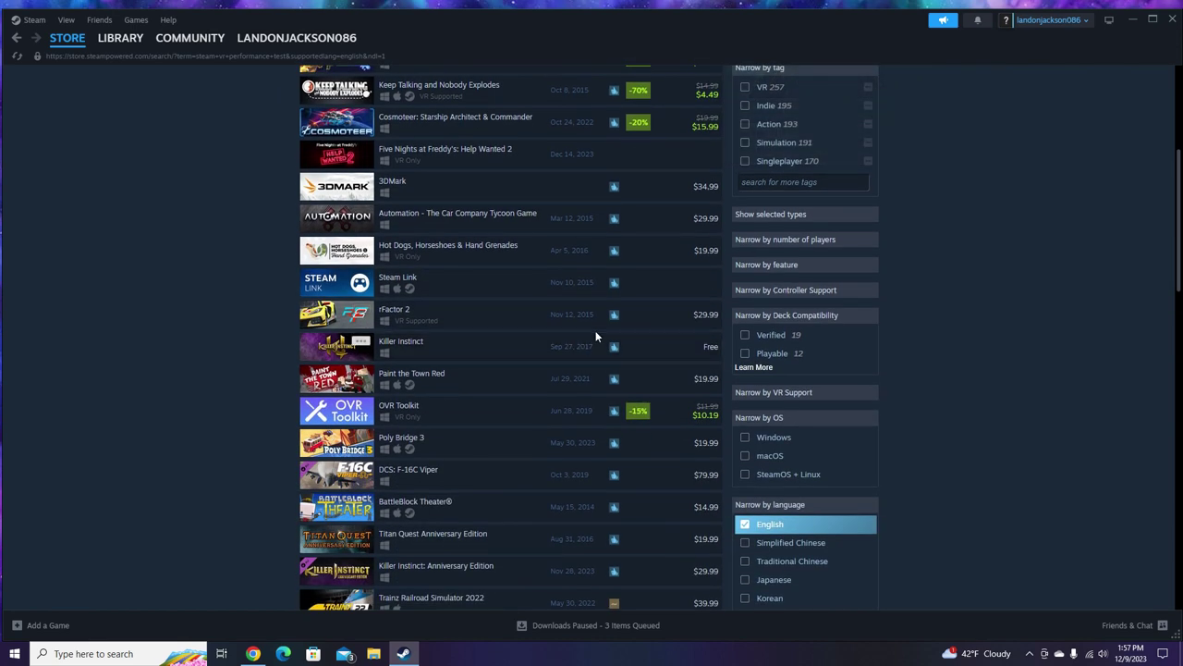
pyautogui.scroll(7, 599, 343)
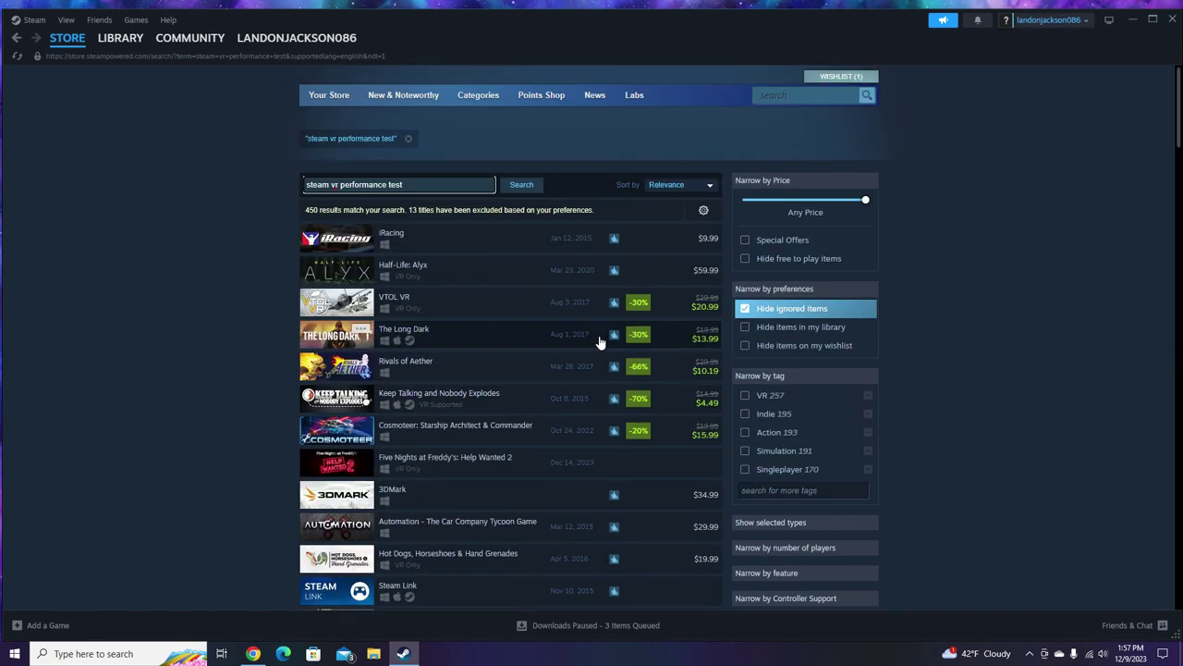
pyautogui.click(409, 139)
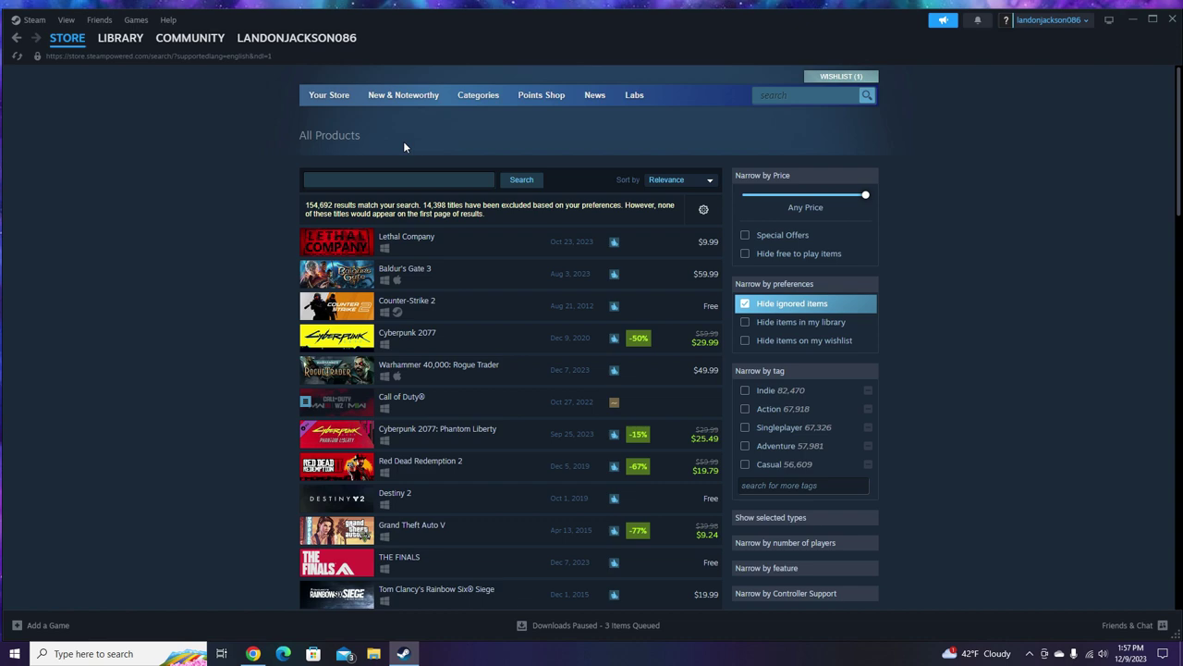
# - Search the Steam library for "steamvr" and open the SteamVR tool's page
pyautogui.click(121, 38)
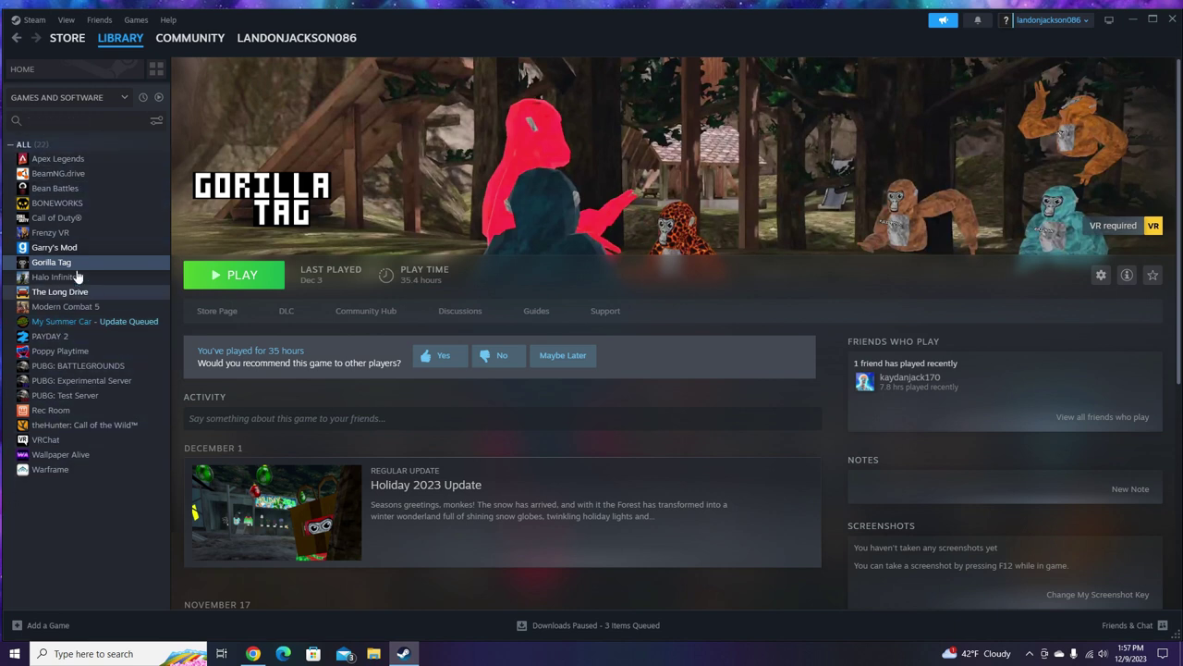
pyautogui.click(97, 129)
pyautogui.write('steamvr')
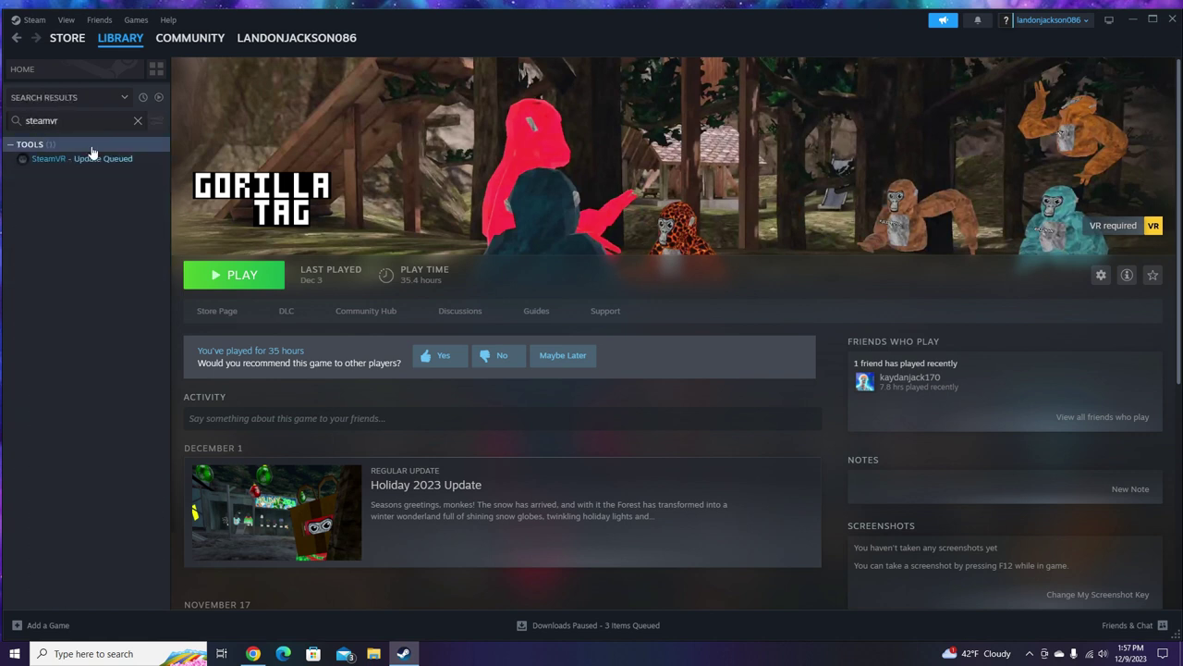
pyautogui.click(51, 159)
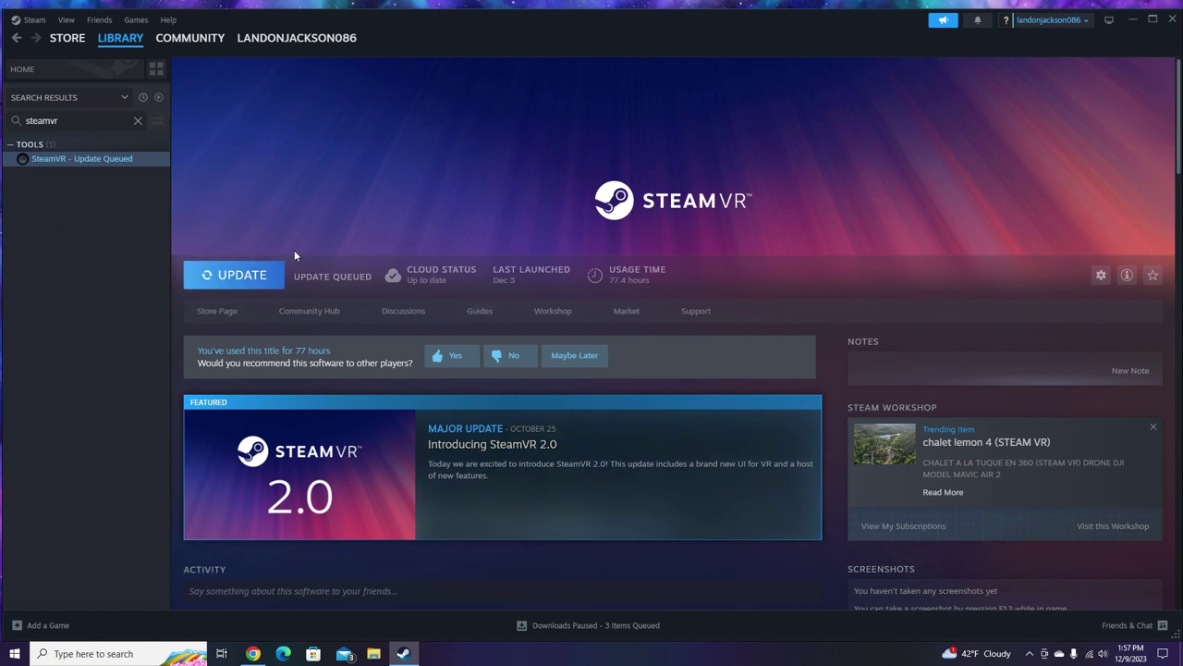
# - Clear the "steamvr" filter from the library list and open the Gorilla Tag library page
pyautogui.click(65, 39)
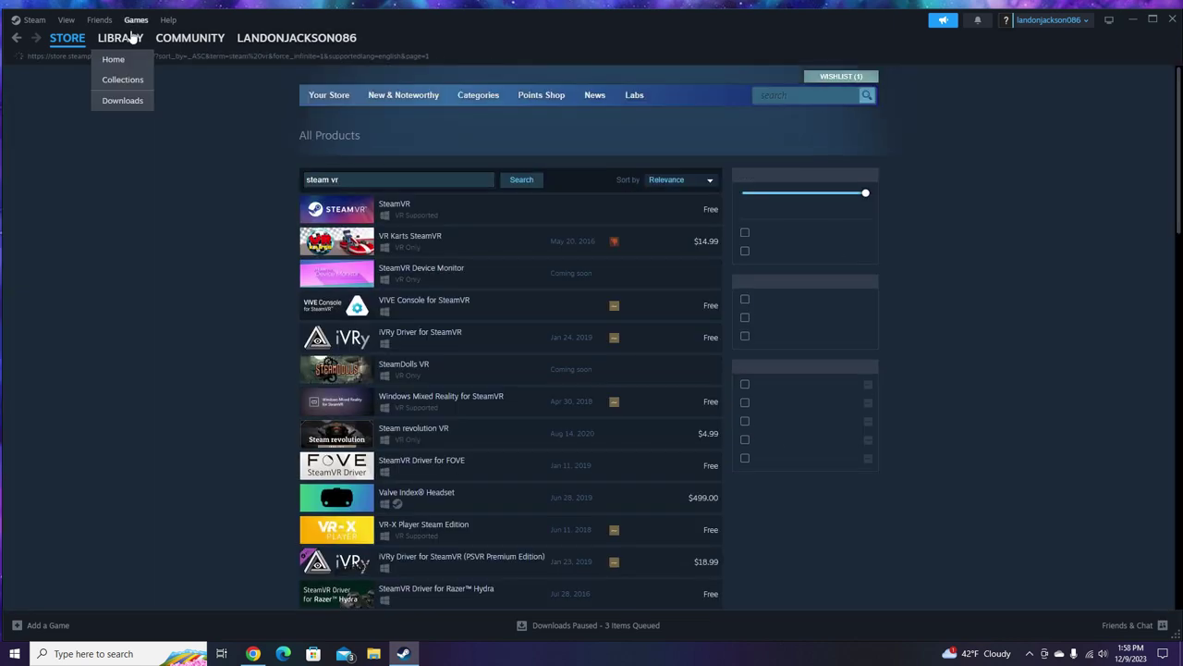
pyautogui.click(129, 38)
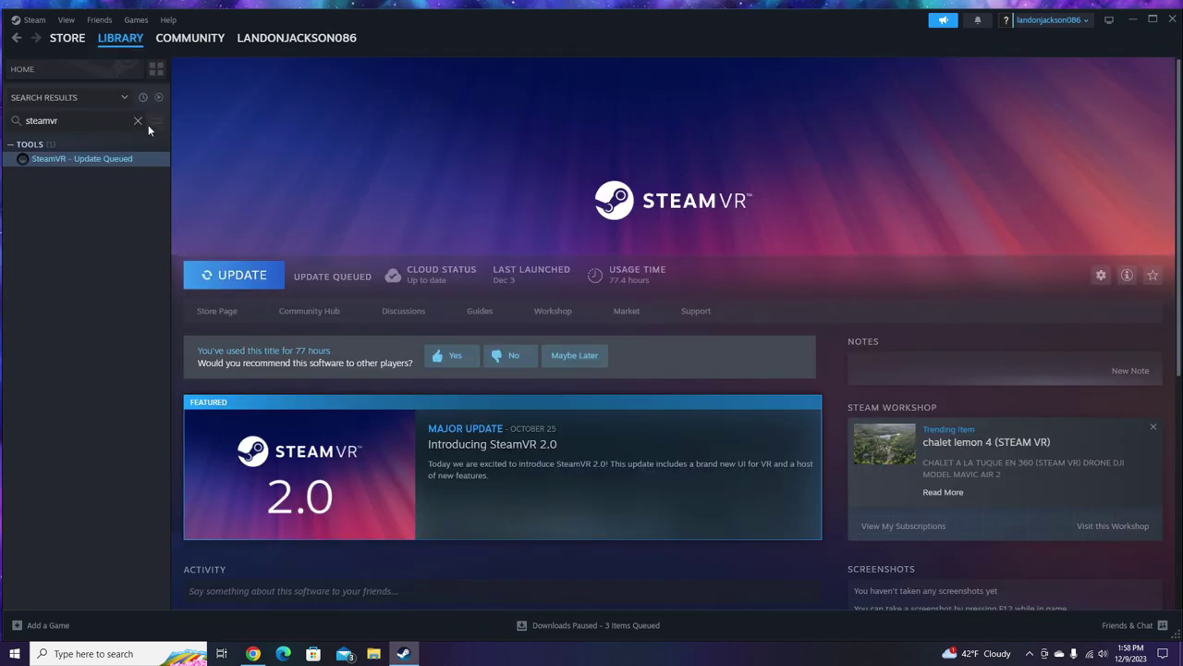
pyautogui.click(138, 122)
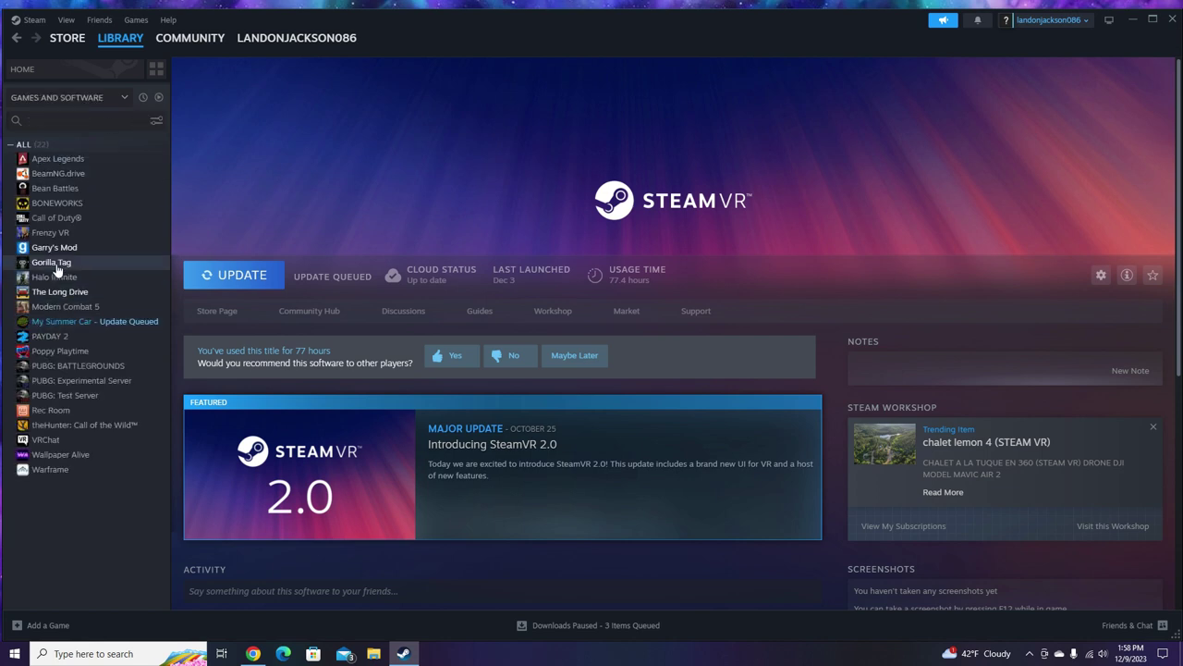
pyautogui.click(52, 263)
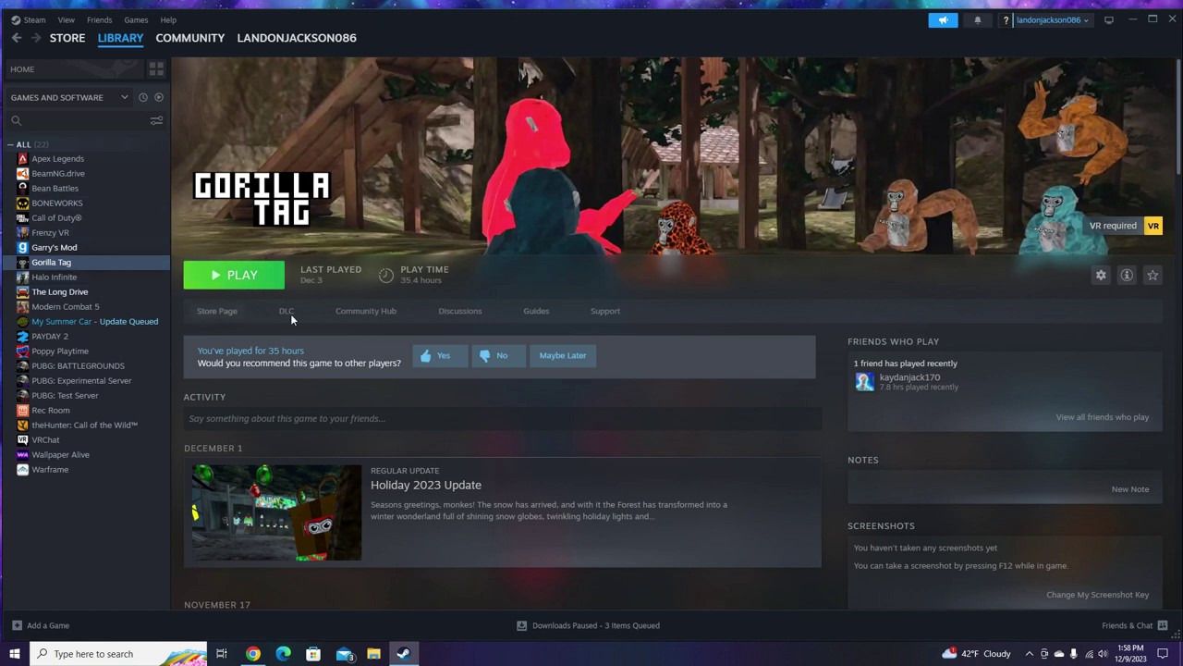
# - Move the Steam window slightly upward and minimize it to show the desktop
pyautogui.click(242, 277)
pyautogui.moveTo(626, 42); pyautogui.dragTo(616, 6)
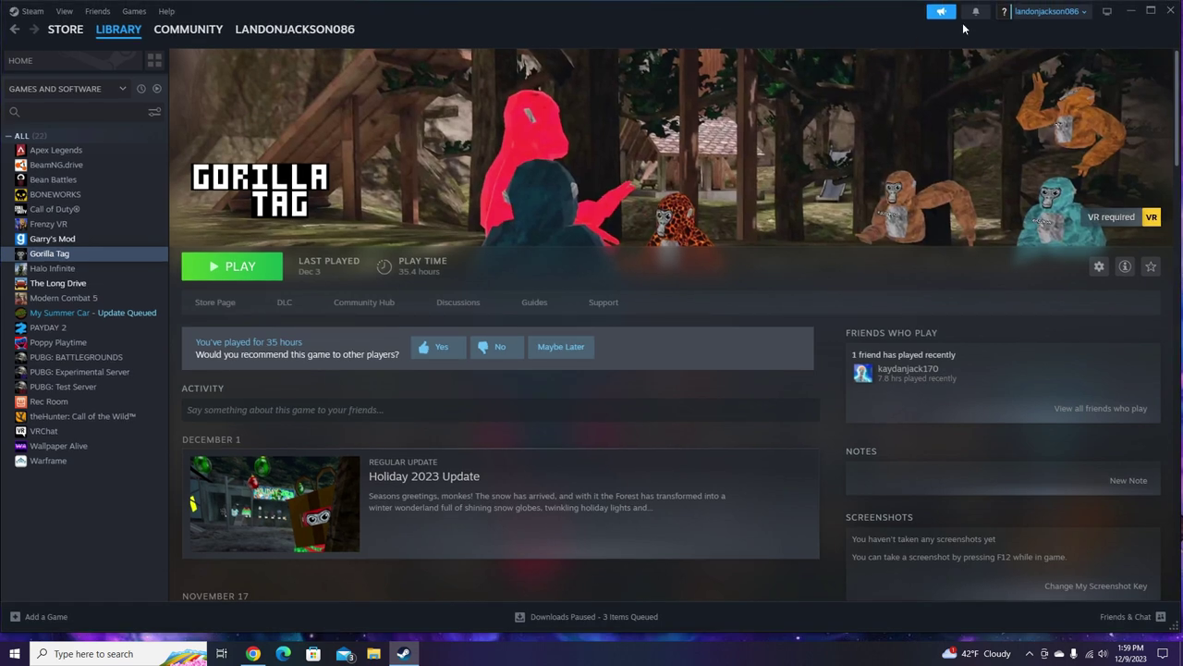
pyautogui.click(1130, 12)
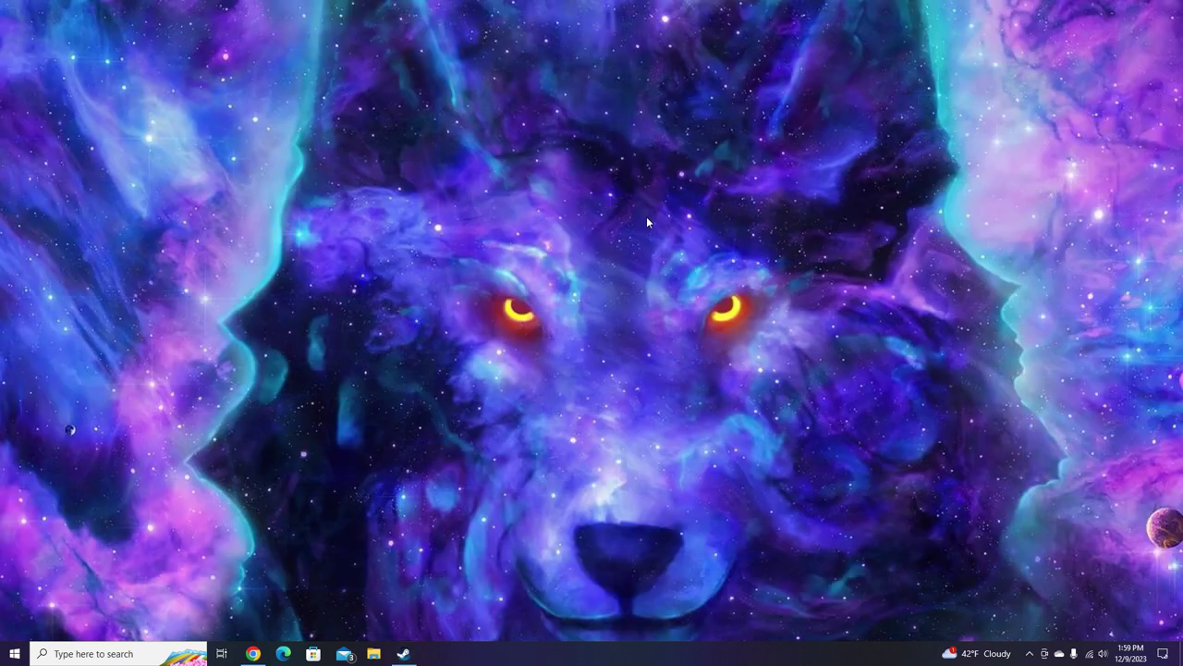